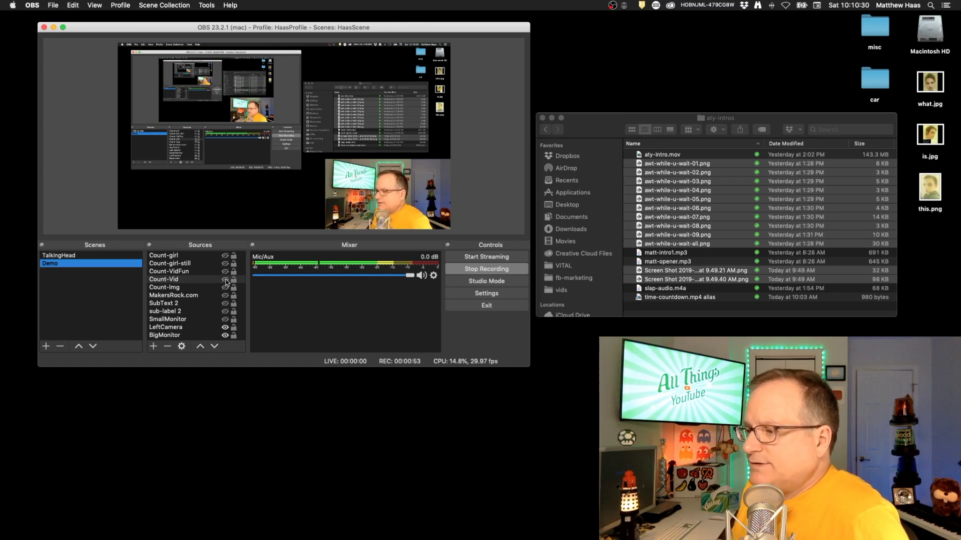
- Show the Count-Vid countdown source in the Demo scene and select it in the sources
{"action": "left_click", "coordinate": [225, 280]}
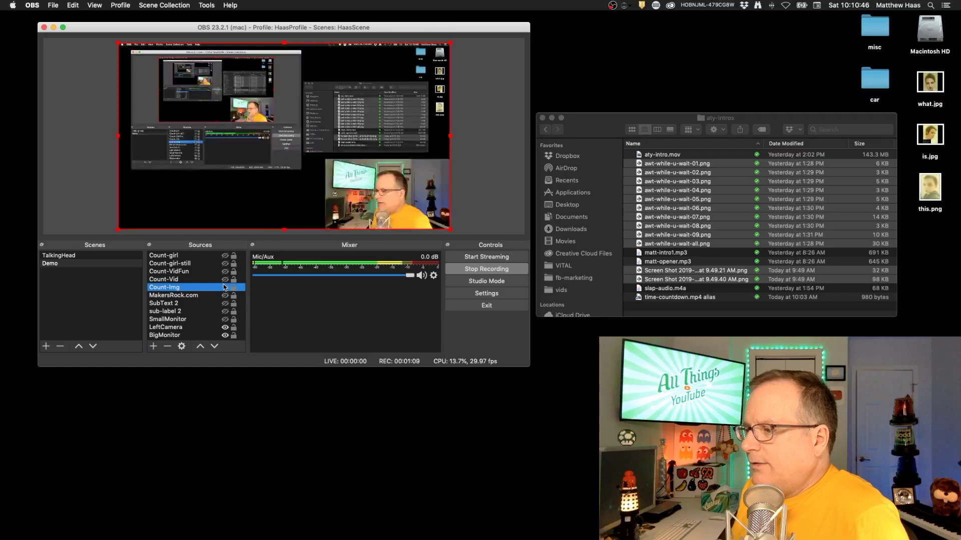
{"action": "left_click", "coordinate": [225, 279]}
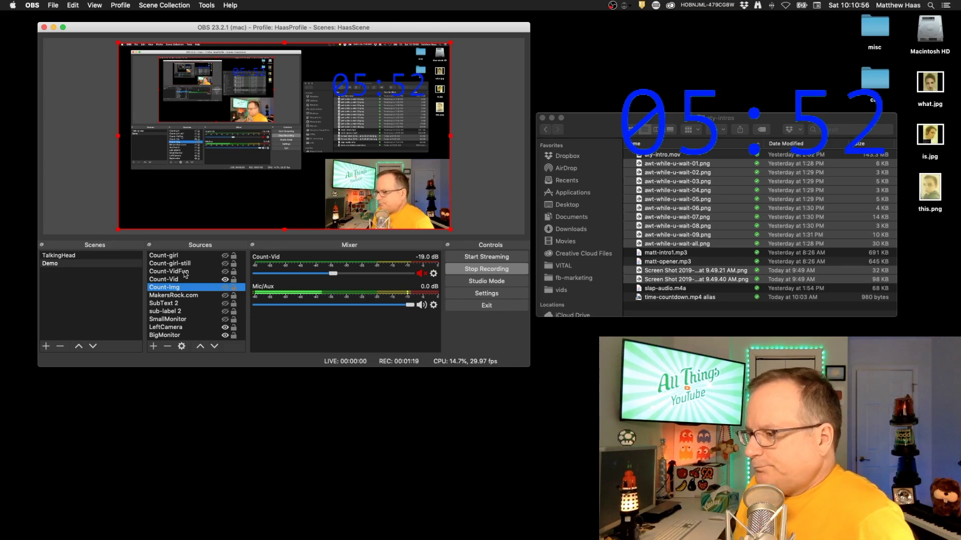
{"action": "left_click", "coordinate": [199, 280]}
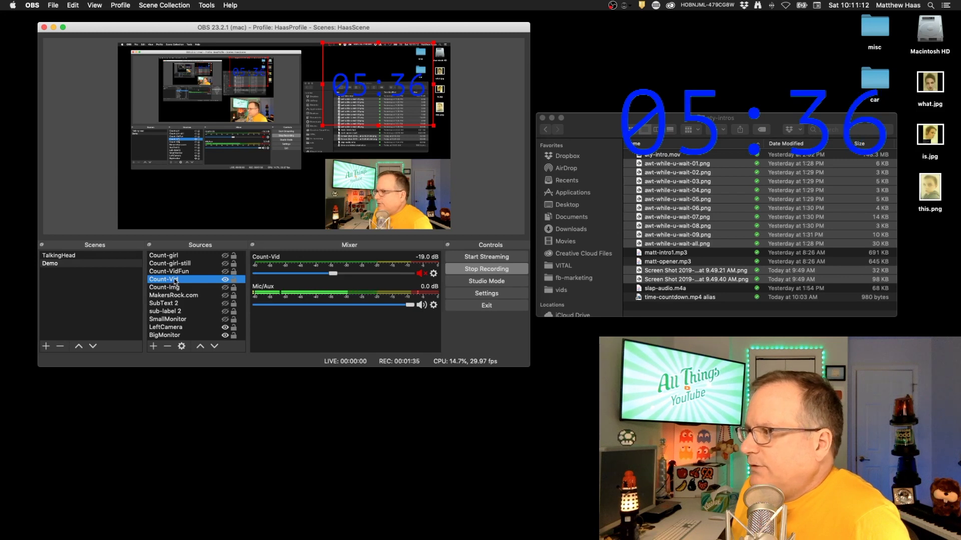
- Check the HaasGreenKey filter's effect on the Count-Vid source by disabling and re-enabling it, and close the filter settings
{"action": "right_click", "coordinate": [175, 282]}
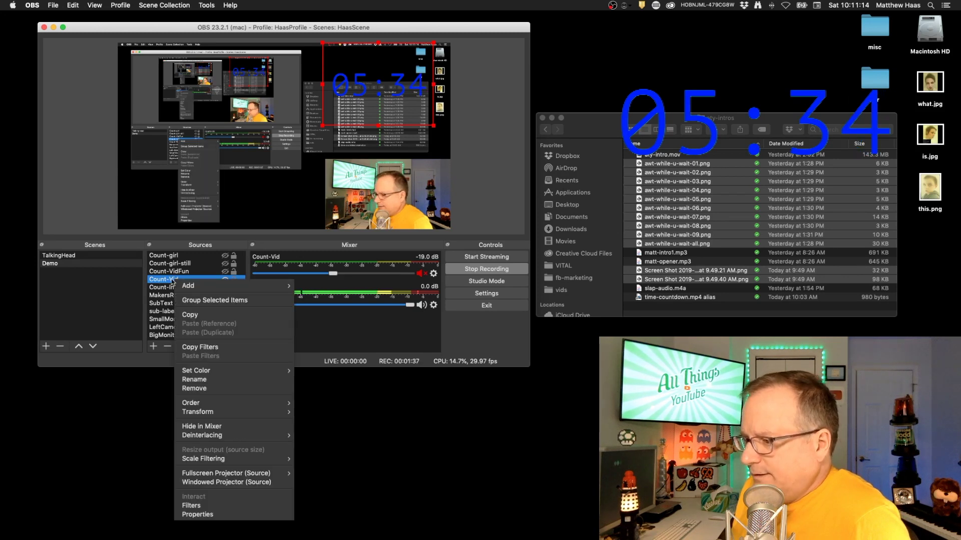
{"action": "left_click", "coordinate": [192, 505]}
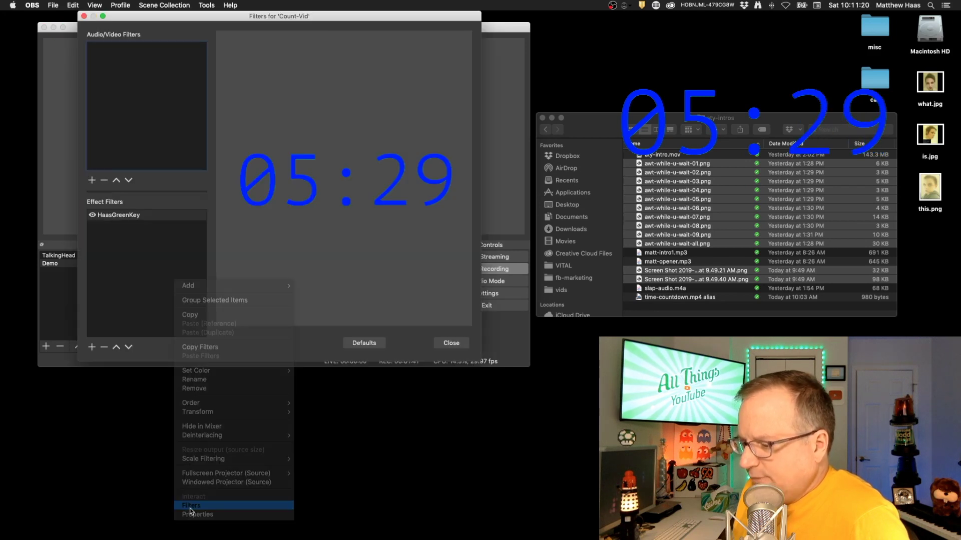
{"action": "left_click", "coordinate": [114, 216]}
{"action": "left_click", "coordinate": [91, 216]}
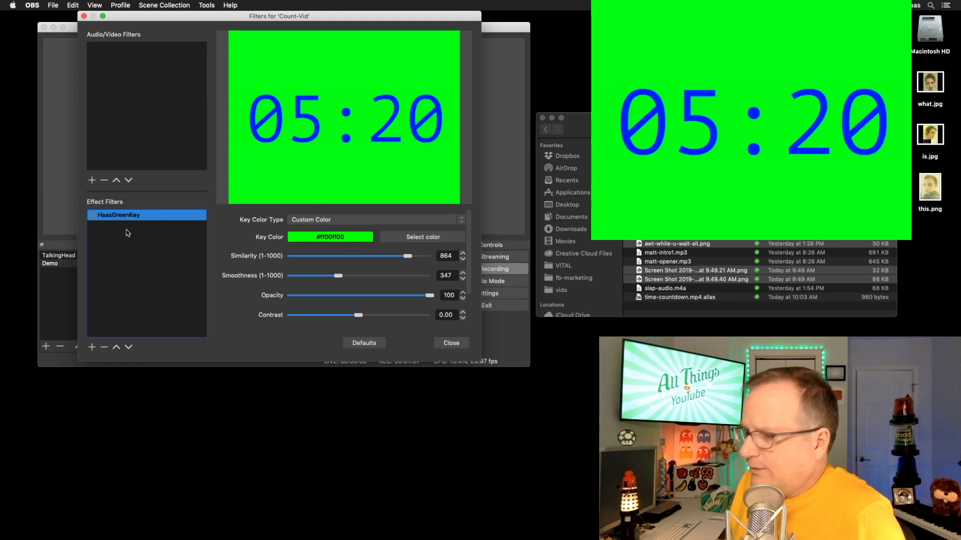
{"action": "left_click", "coordinate": [91, 216]}
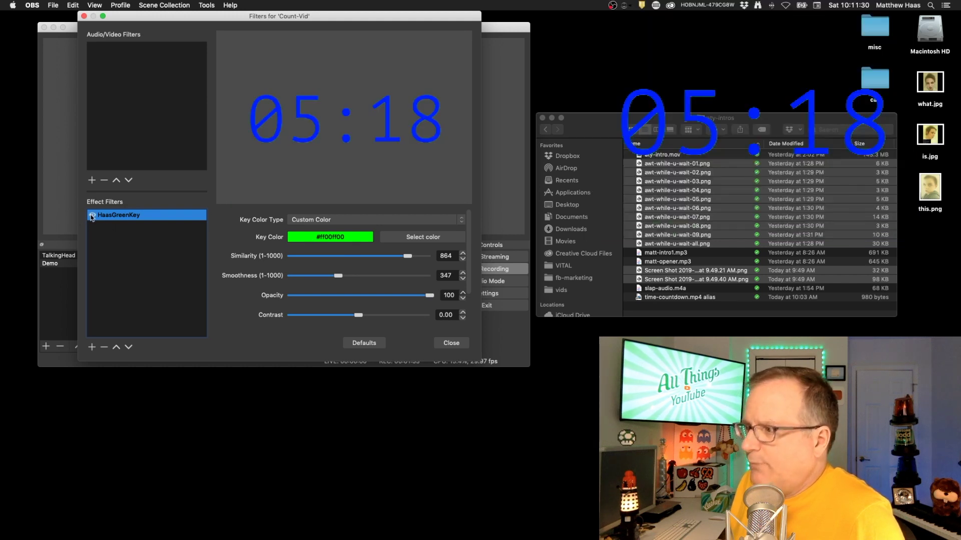
{"action": "left_click", "coordinate": [450, 343]}
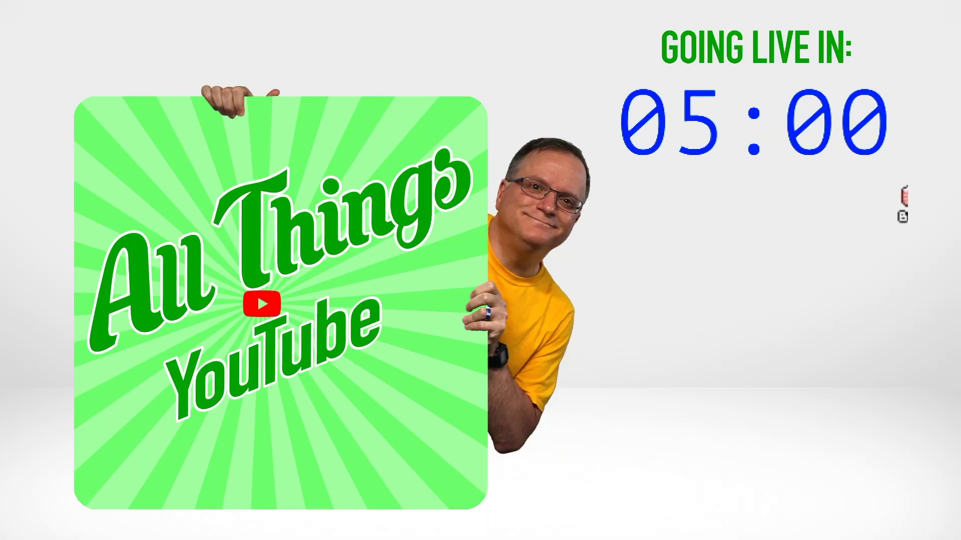
- Hide the Count-Img background source in the Demo scene
{"action": "left_click", "coordinate": [225, 288]}
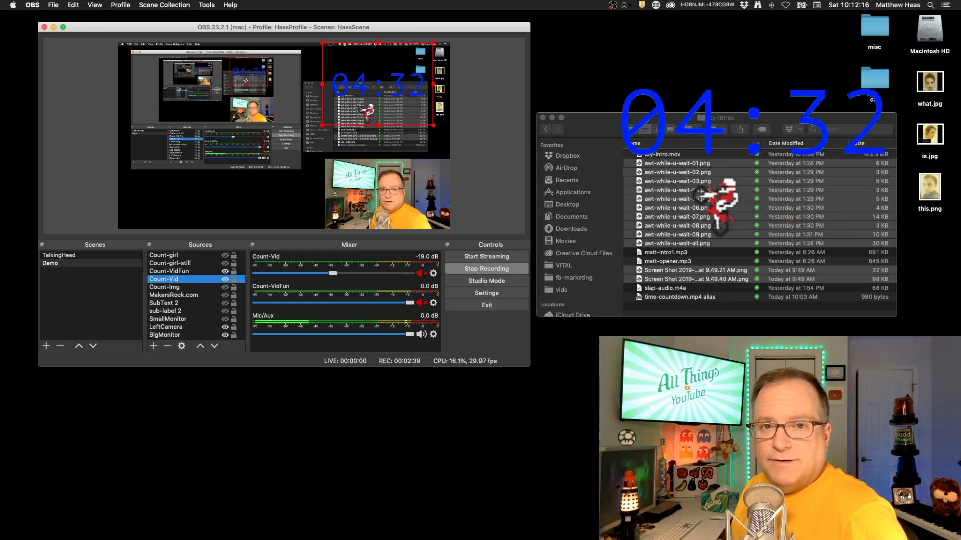
- In Preview, open the 9.49.40 AM screenshot of the project settings and enlarge the window to examine the settings
{"action": "left_click_drag", "start_coordinate": [243, 117], "coordinate": [175, 42]}
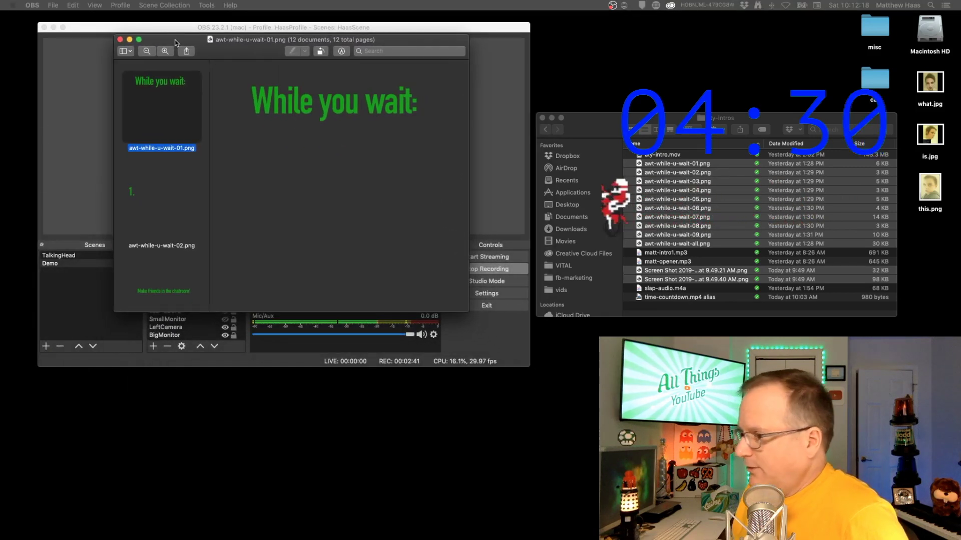
{"action": "scroll", "coordinate": [188, 255], "scroll_direction": "down", "scroll_amount": 15}
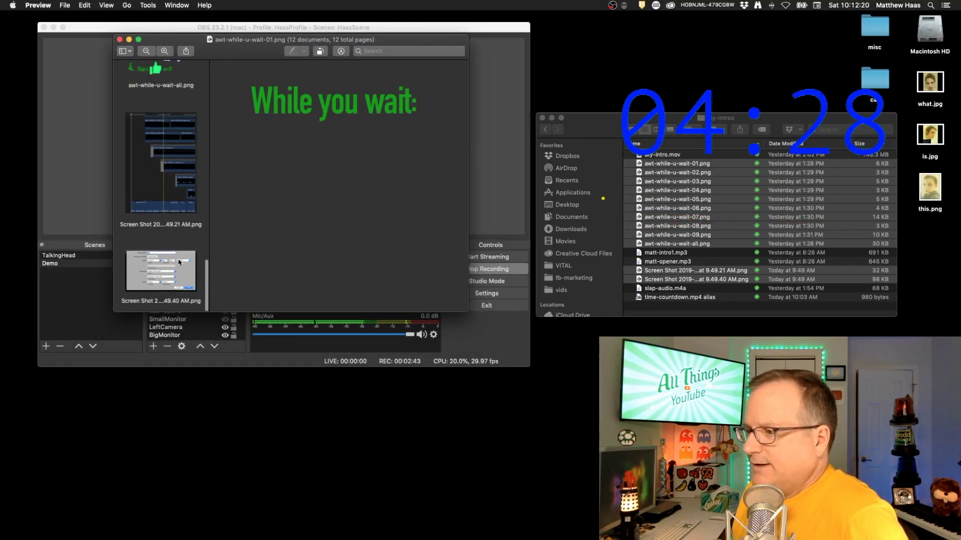
{"action": "scroll", "coordinate": [177, 265], "scroll_direction": "up", "scroll_amount": 5}
{"action": "scroll", "coordinate": [174, 268], "scroll_direction": "down", "scroll_amount": 5}
{"action": "left_click", "coordinate": [170, 272]}
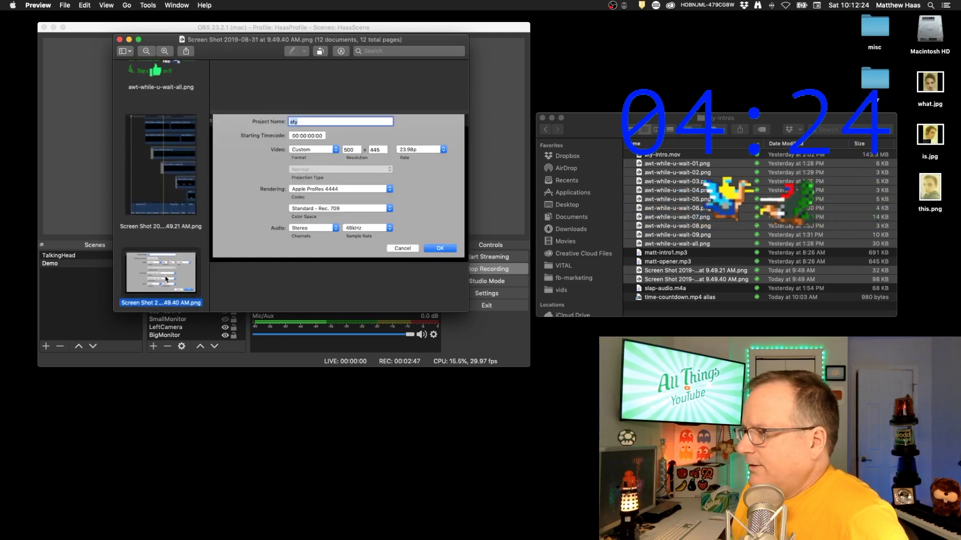
{"action": "left_click_drag", "start_coordinate": [468, 312], "coordinate": [776, 507]}
{"action": "left_click_drag", "start_coordinate": [248, 48], "coordinate": [167, 27]}
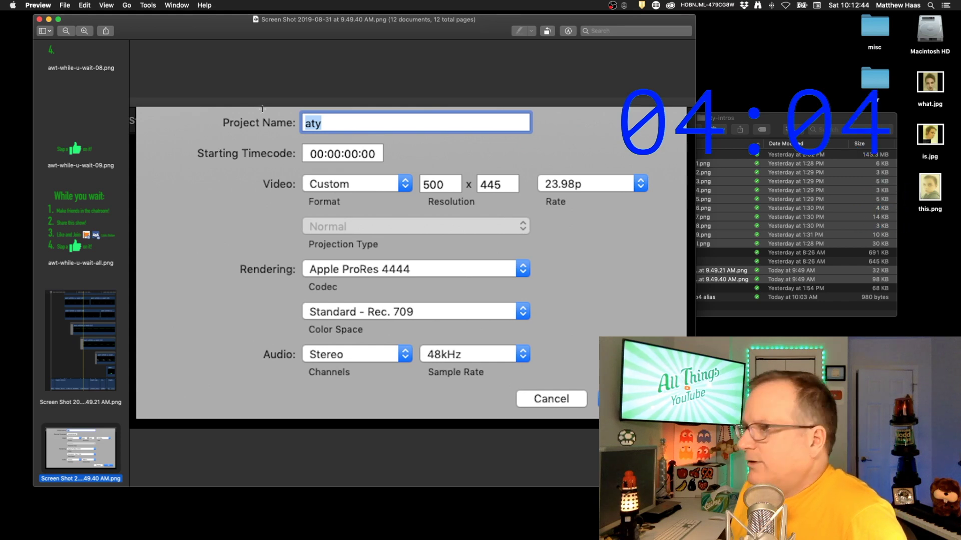
- Move the Preview window down and shrink it so that the Finder window is uncovered
{"action": "left_click_drag", "start_coordinate": [140, 19], "coordinate": [136, 38]}
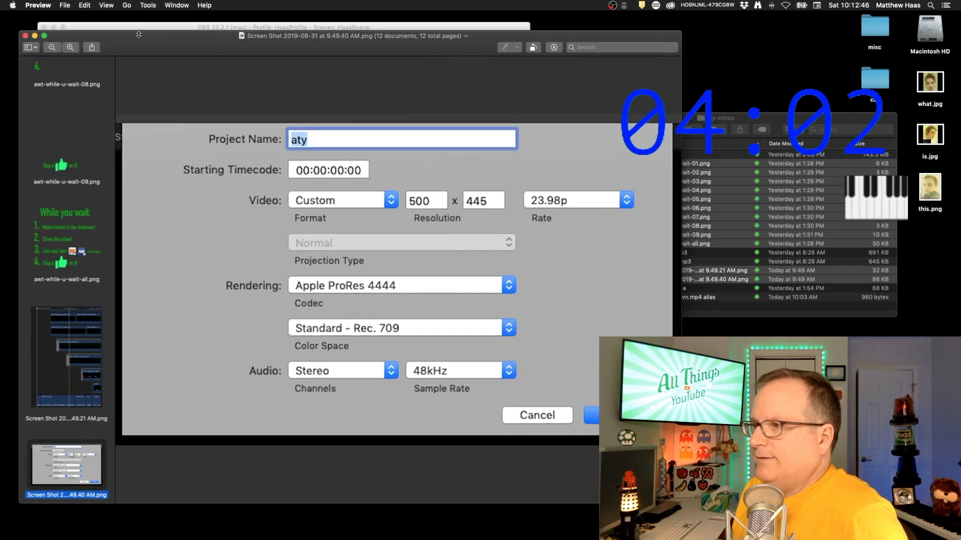
{"action": "left_click", "coordinate": [136, 27]}
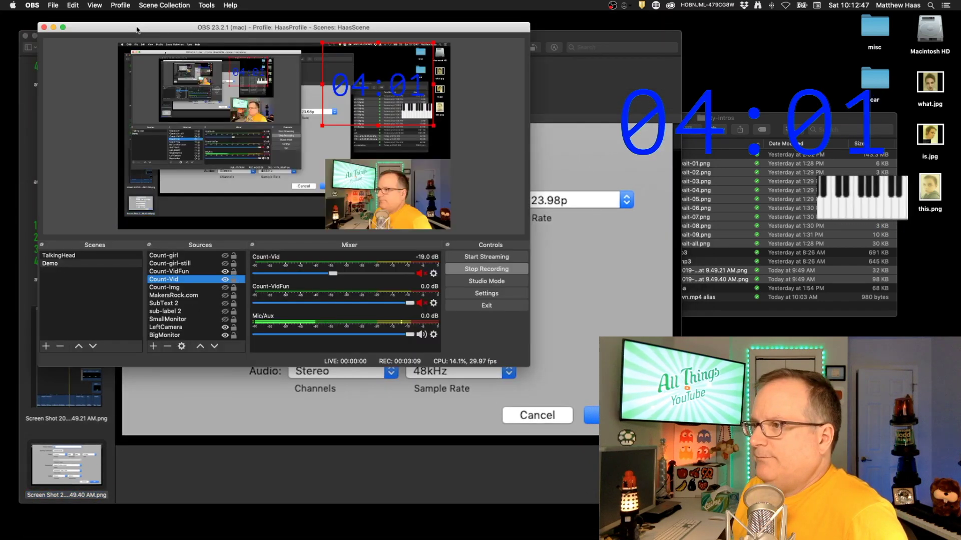
{"action": "left_click", "coordinate": [552, 85]}
{"action": "left_click_drag", "start_coordinate": [681, 503], "coordinate": [468, 356]}
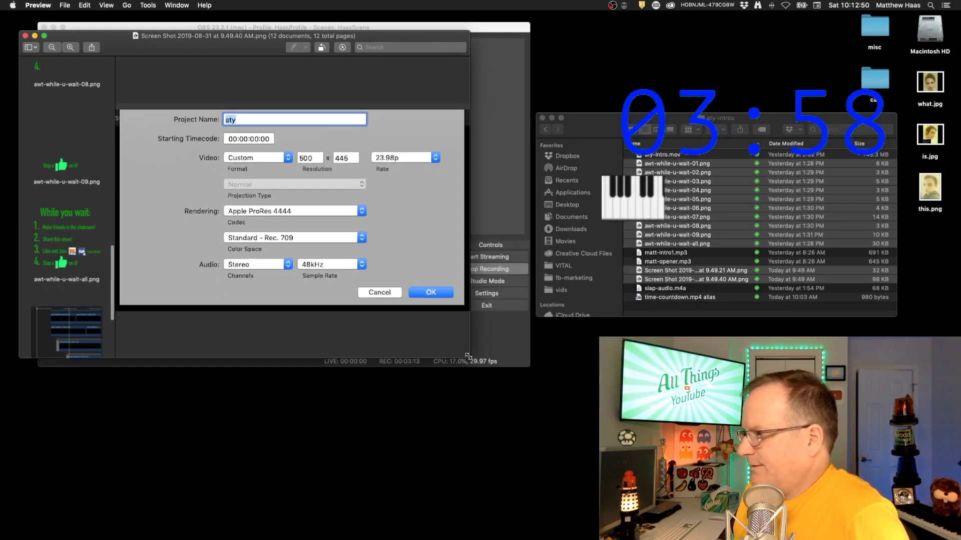
- Switch to OBS, hide the Count-VidFun and Count-Vid sources, and toggle the visibility of Count-Img
{"action": "left_click", "coordinate": [478, 350]}
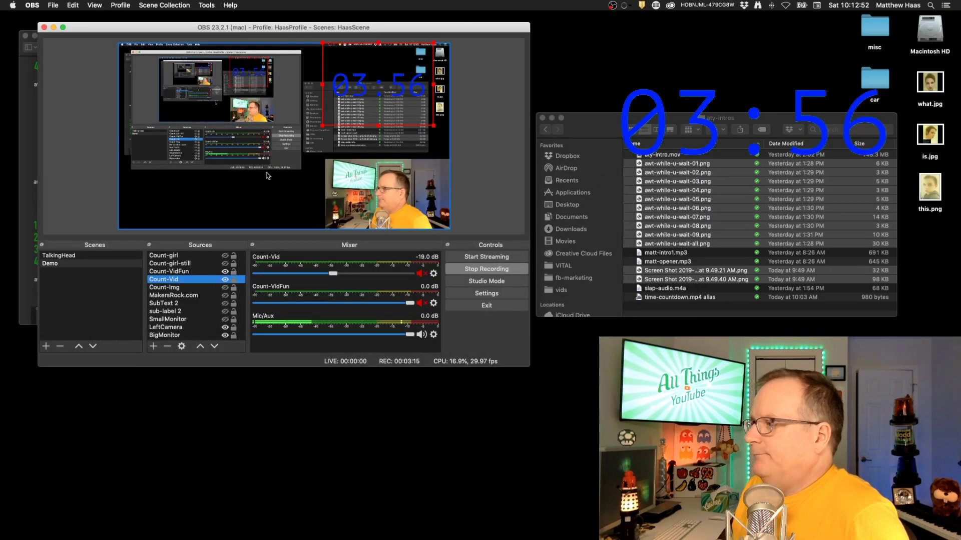
{"action": "left_click", "coordinate": [224, 271]}
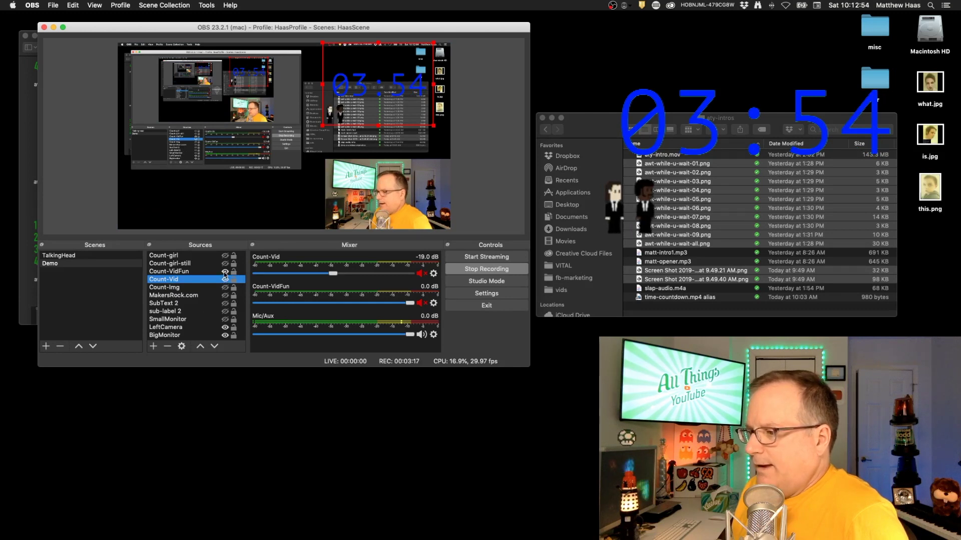
{"action": "left_click", "coordinate": [224, 271]}
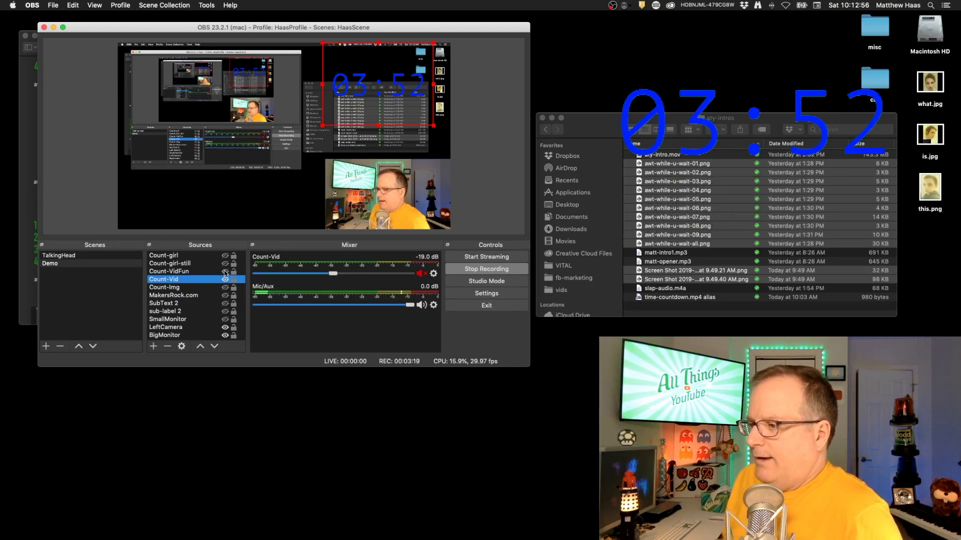
{"action": "left_click", "coordinate": [225, 279]}
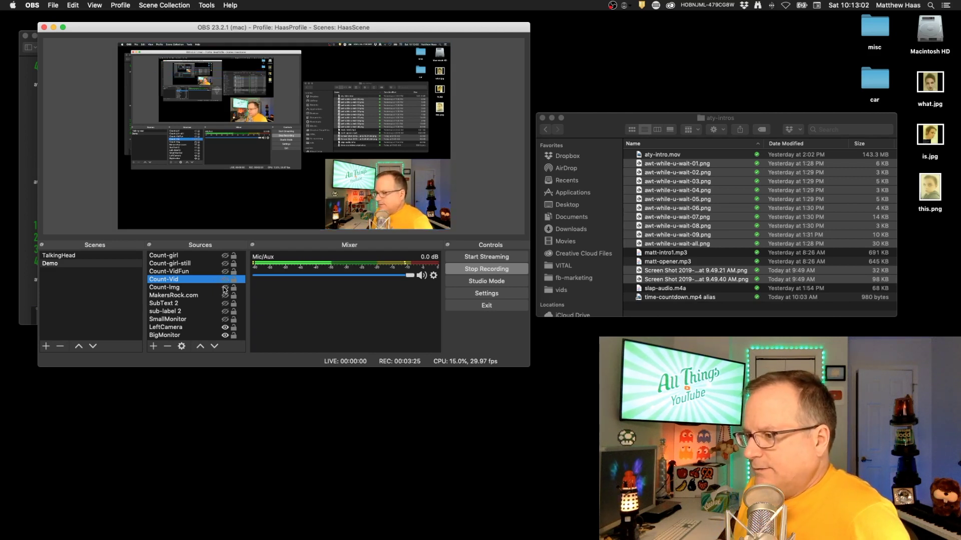
{"action": "left_click", "coordinate": [225, 288]}
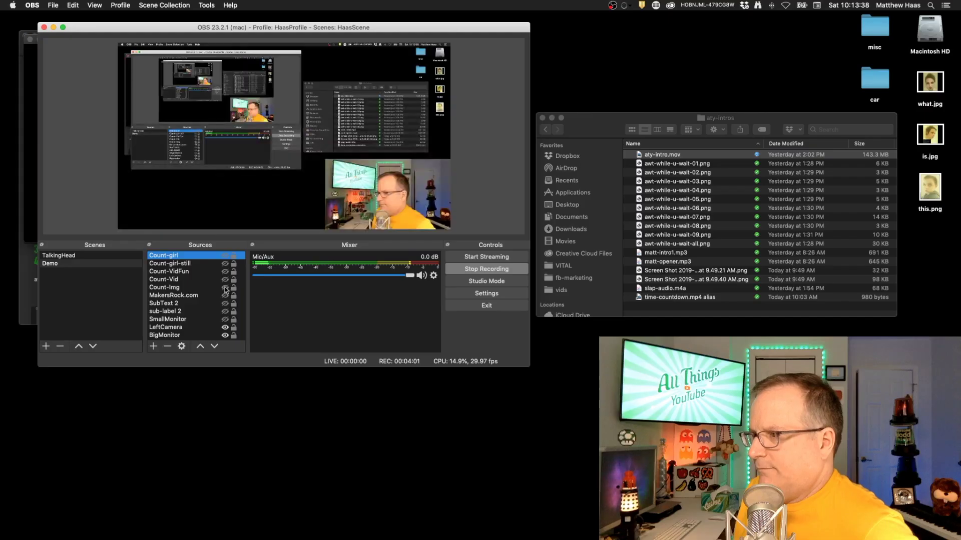
- Move the OBS window down, bring the aty-intro movie forward in QuickTime Player, and enlarge its window
{"action": "left_click_drag", "start_coordinate": [158, 29], "coordinate": [153, 88]}
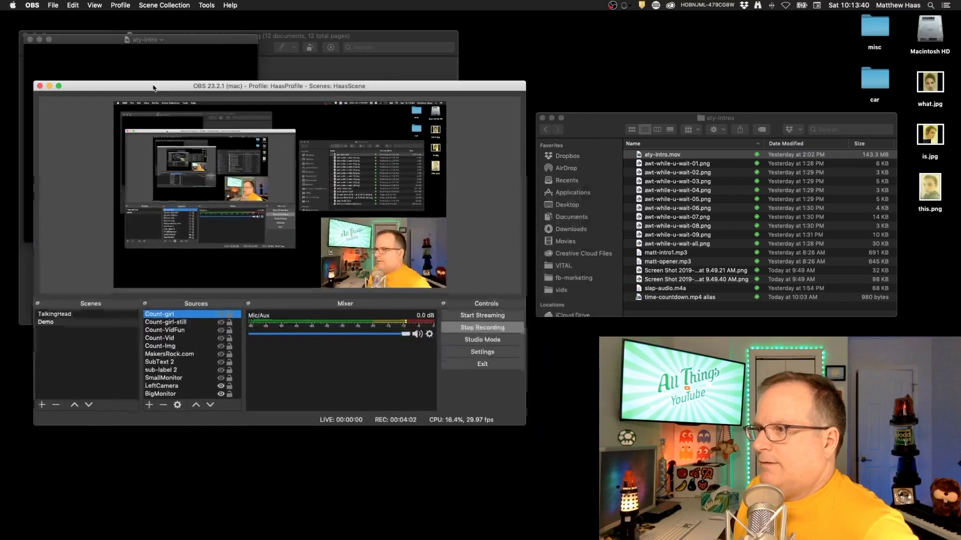
{"action": "left_click", "coordinate": [155, 40]}
{"action": "left_click_drag", "start_coordinate": [255, 241], "coordinate": [487, 446]}
{"action": "left_click_drag", "start_coordinate": [260, 60], "coordinate": [278, 49]}
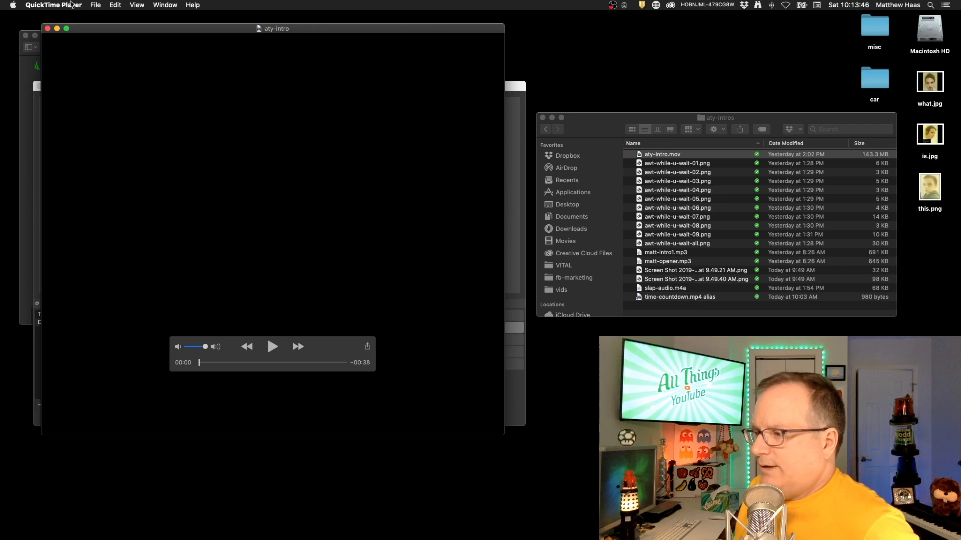
- Play the aty-intro movie, skip ahead to about 23 seconds to view the While you wait list, and close the movie
{"action": "left_click", "coordinate": [71, 5]}
{"action": "left_click", "coordinate": [227, 374]}
{"action": "key", "text": "space"}
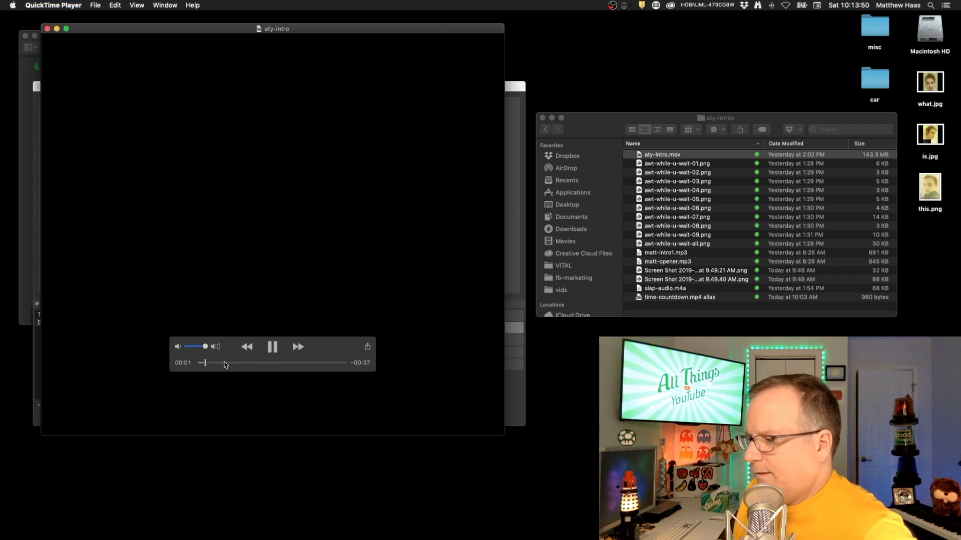
{"action": "left_click", "coordinate": [240, 363]}
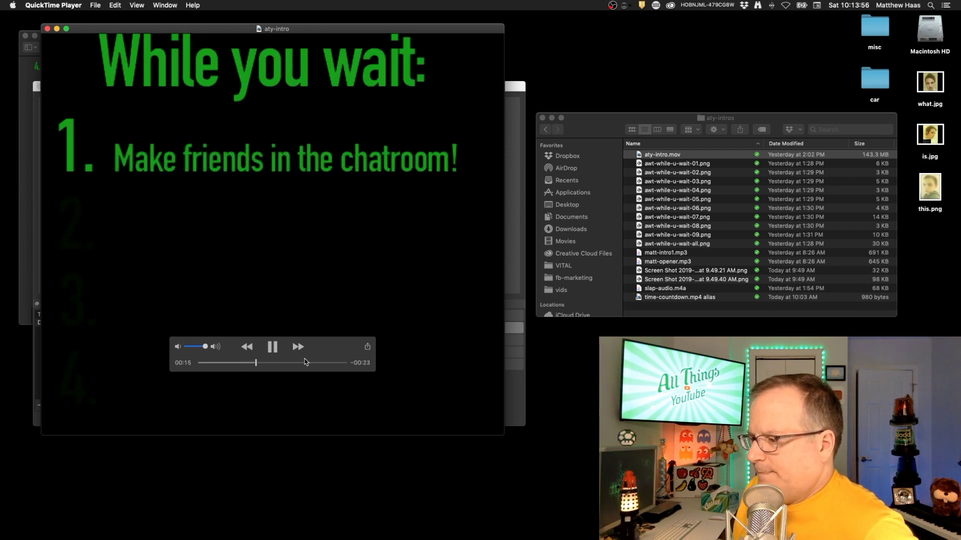
{"action": "left_click_drag", "start_coordinate": [286, 364], "coordinate": [287, 362]}
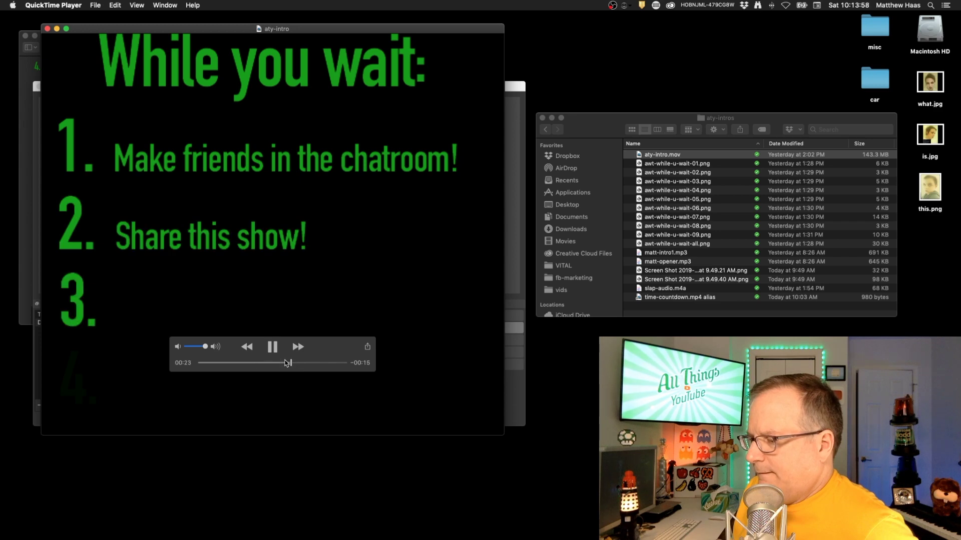
{"action": "left_click", "coordinate": [47, 29]}
- Switch to Preview, open the 9.49.21 AM screenshot of the editing timeline, and enlarge it for reading
{"action": "left_click", "coordinate": [156, 37]}
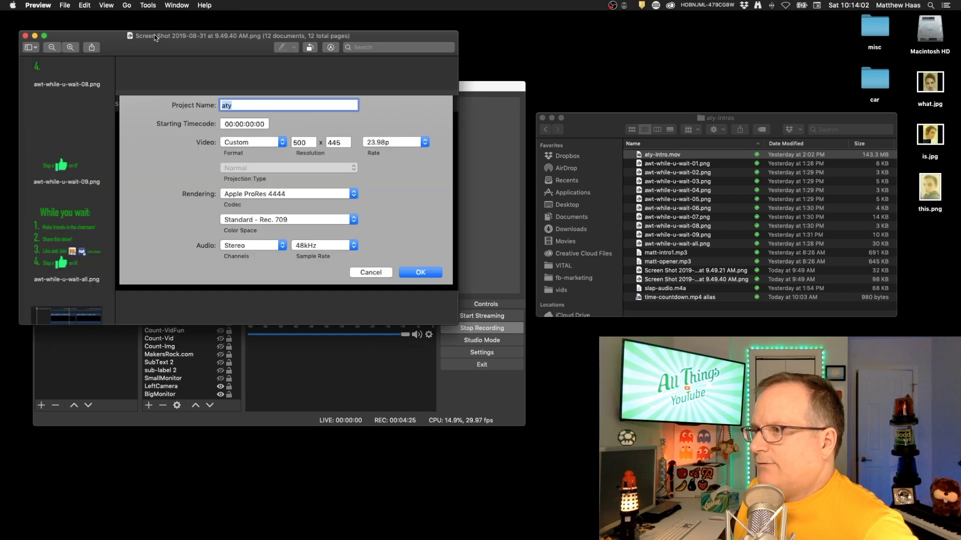
{"action": "scroll", "coordinate": [65, 235], "scroll_direction": "down", "scroll_amount": 3}
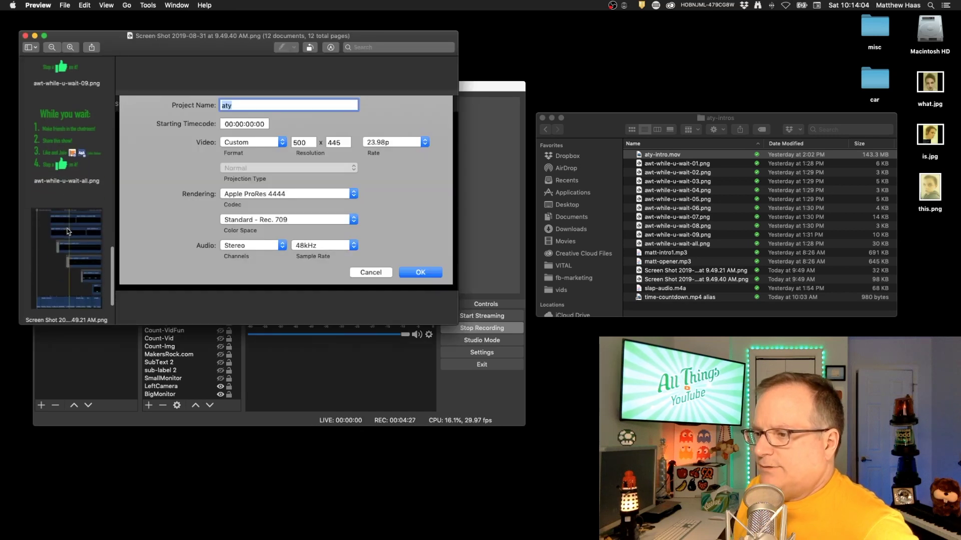
{"action": "left_click", "coordinate": [68, 250]}
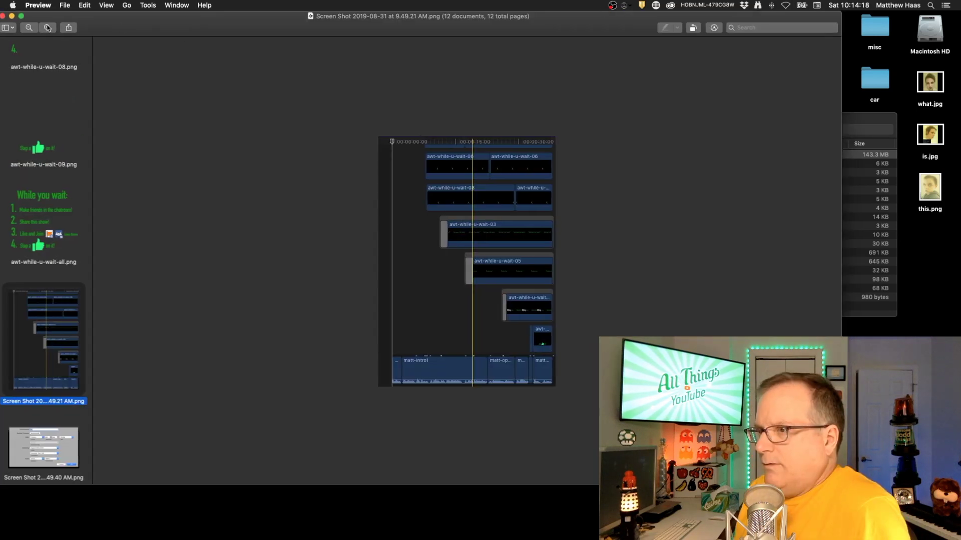
{"action": "left_click", "coordinate": [48, 28]}
{"action": "left_click", "coordinate": [48, 28]}
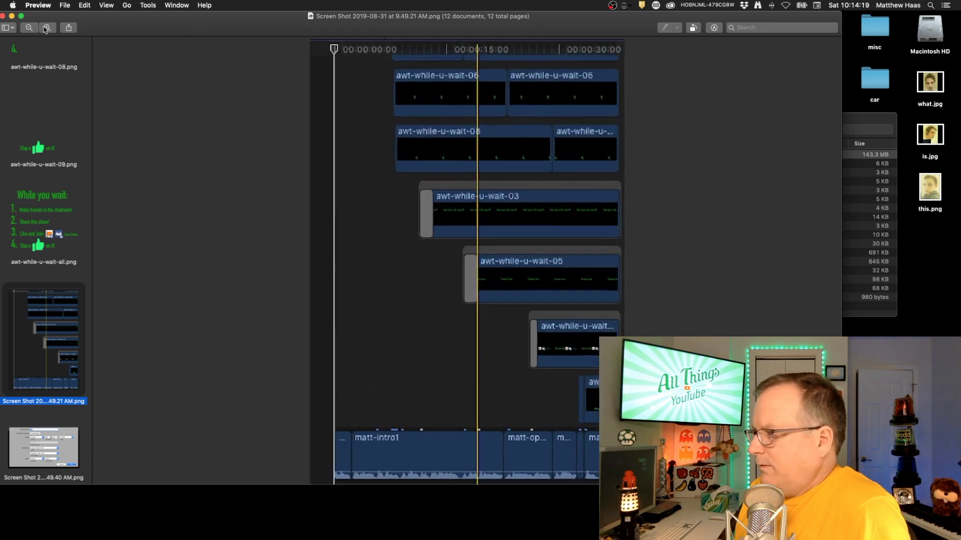
- Reposition the Preview window to examine the full timeline screenshot, including the audio clips along its lowest track
{"action": "left_click_drag", "start_coordinate": [372, 15], "coordinate": [155, 4]}
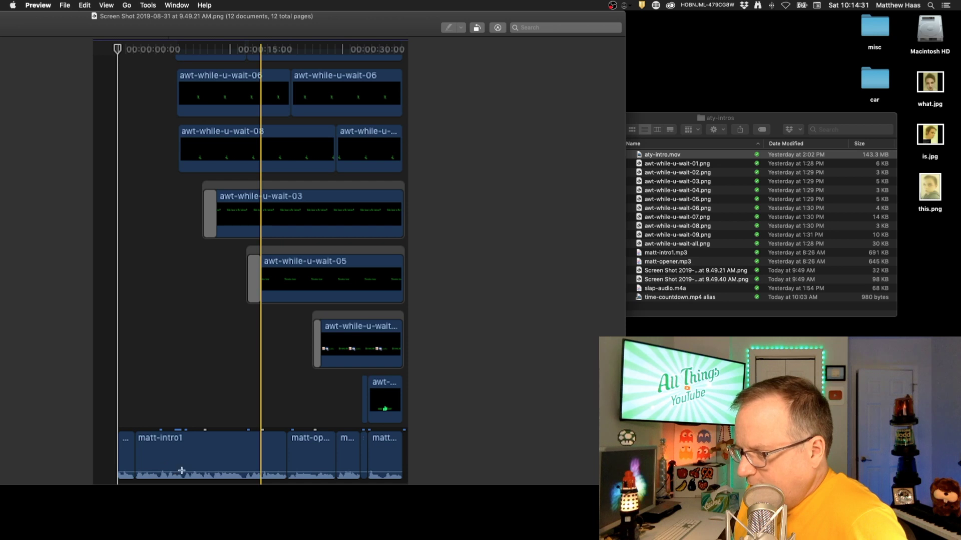
{"action": "left_click_drag", "start_coordinate": [149, 19], "coordinate": [132, 19]}
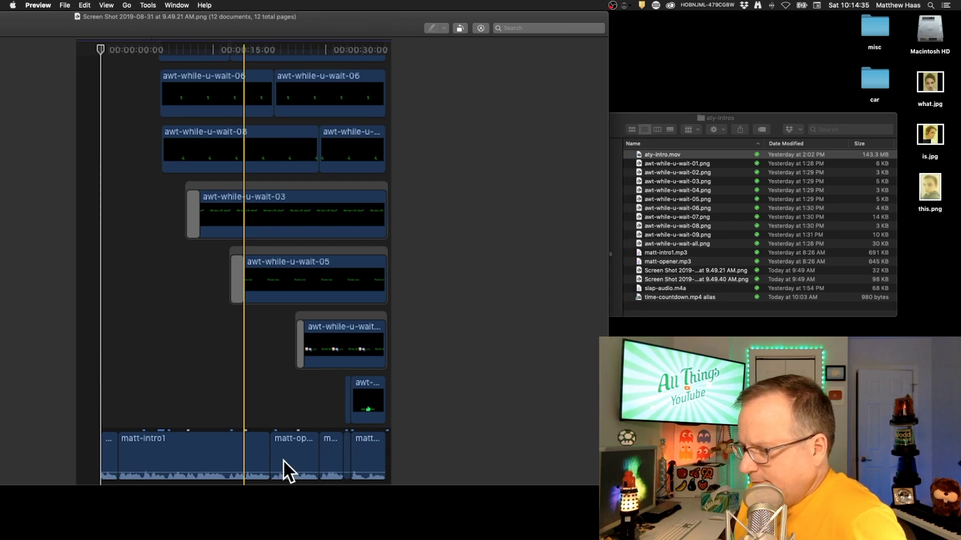
{"action": "left_click_drag", "start_coordinate": [125, 17], "coordinate": [314, 18]}
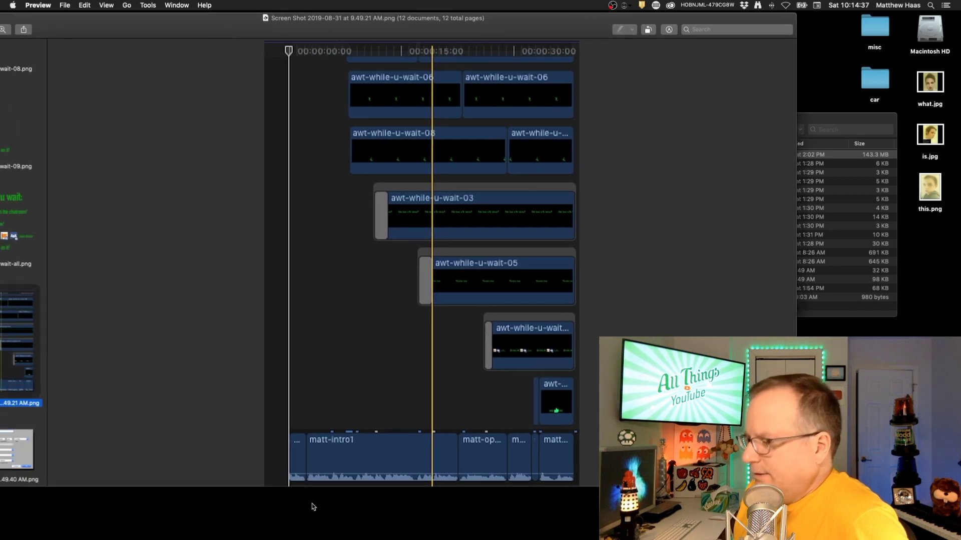
{"action": "left_click_drag", "start_coordinate": [161, 30], "coordinate": [223, 16]}
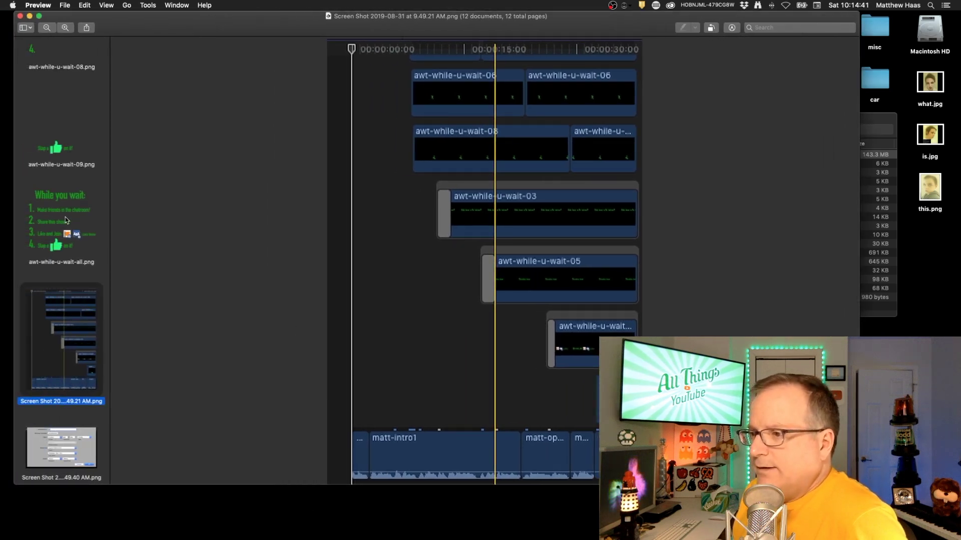
- View the individual list images awt-while-u-wait-07.png and awt-while-u-wait-08.png
{"action": "scroll", "coordinate": [66, 220], "scroll_direction": "up", "scroll_amount": 5}
{"action": "left_click", "coordinate": [59, 155]}
{"action": "left_click", "coordinate": [55, 242]}
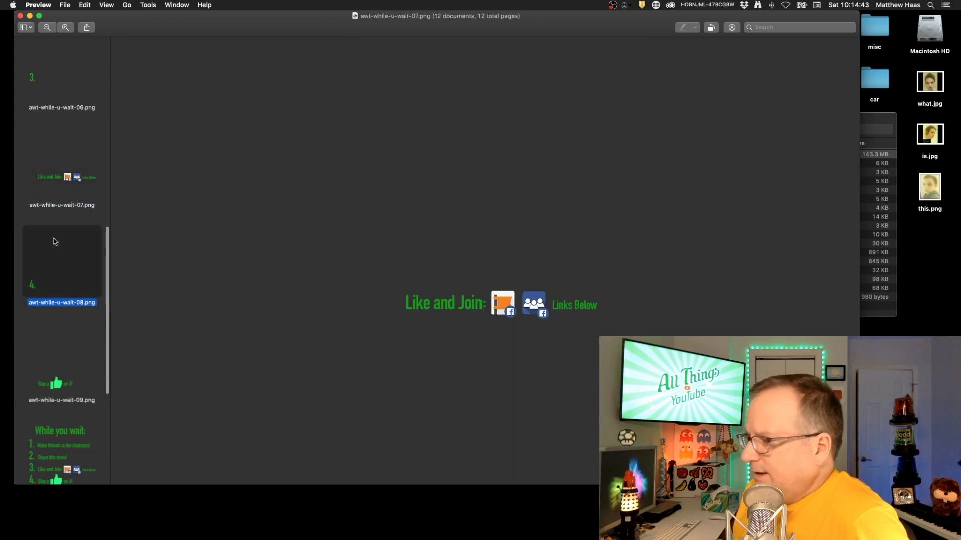
- Browse the individual list images in reverse order from awt-while-u-wait-07.png back to awt-while-u-wait-02.png
{"action": "left_click", "coordinate": [50, 330]}
{"action": "left_click", "coordinate": [44, 266]}
{"action": "left_click", "coordinate": [43, 176]}
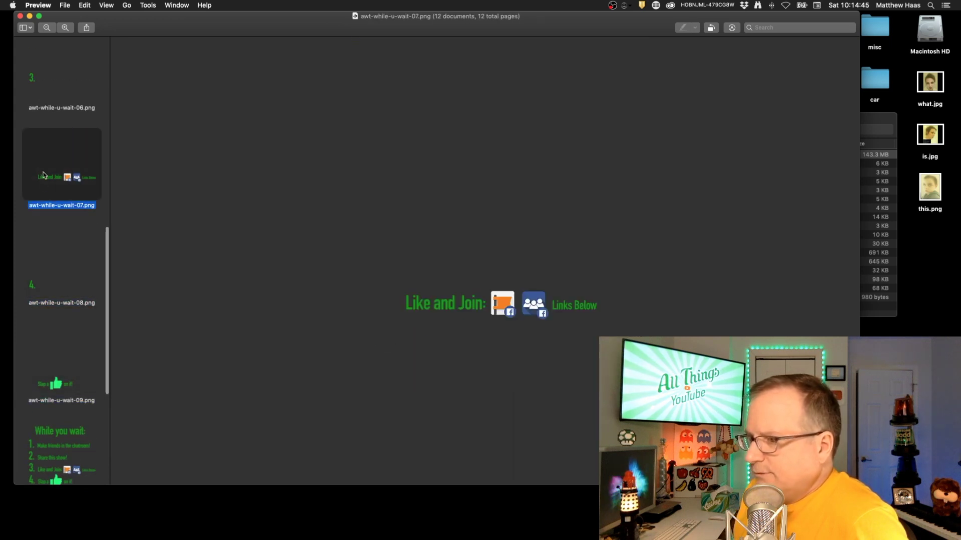
{"action": "left_click", "coordinate": [42, 92]}
{"action": "scroll", "coordinate": [42, 92], "scroll_direction": "up", "scroll_amount": 3}
{"action": "left_click", "coordinate": [43, 90]}
{"action": "scroll", "coordinate": [50, 80], "scroll_direction": "up", "scroll_amount": 6}
{"action": "left_click", "coordinate": [52, 150]}
{"action": "left_click", "coordinate": [48, 98]}
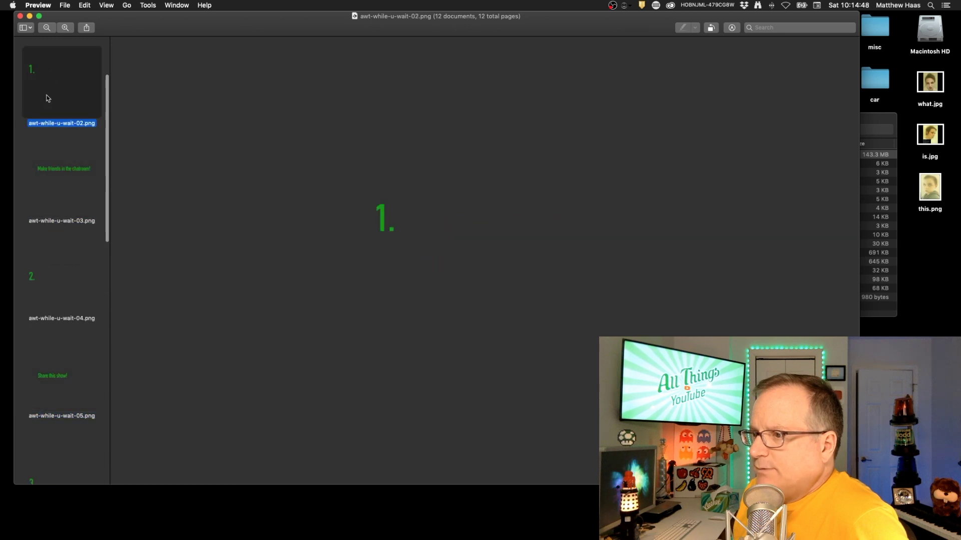
- View the list images awt-while-u-wait-03.png, awt-while-u-wait-04.png and awt-while-u-wait-05.png in sequence
{"action": "left_click", "coordinate": [54, 173]}
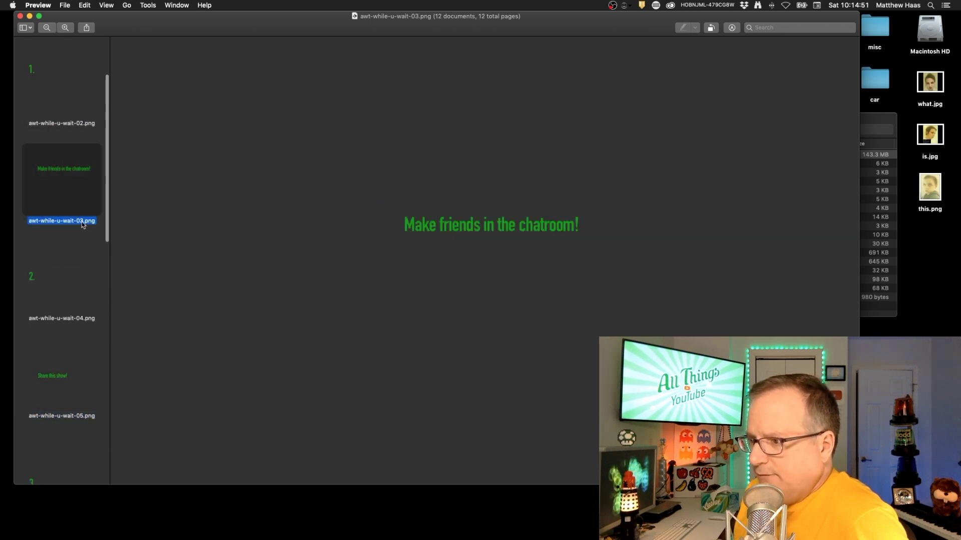
{"action": "left_click", "coordinate": [58, 302]}
{"action": "left_click", "coordinate": [61, 380]}
- Reopen the 9.49.21 AM timeline screenshot and view the complete list image awt-while-u-wait-all.png
{"action": "scroll", "coordinate": [62, 382], "scroll_direction": "down", "scroll_amount": 5}
{"action": "scroll", "coordinate": [59, 375], "scroll_direction": "down", "scroll_amount": 8}
{"action": "left_click", "coordinate": [60, 361]}
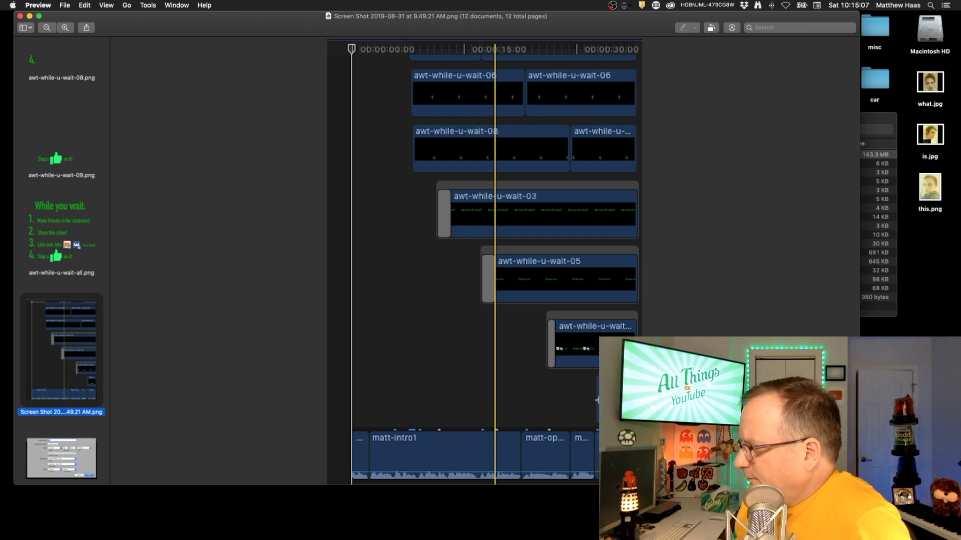
{"action": "left_click", "coordinate": [58, 249]}
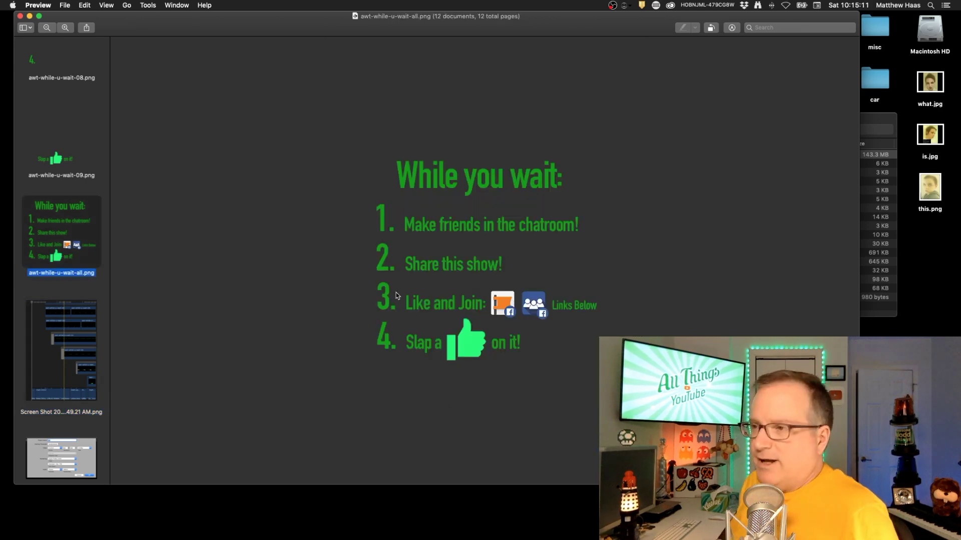
- Switch to OBS and move its window up toward the upper edge of the screen
{"action": "left_click", "coordinate": [206, 96]}
{"action": "left_click_drag", "start_coordinate": [206, 93], "coordinate": [208, 59]}
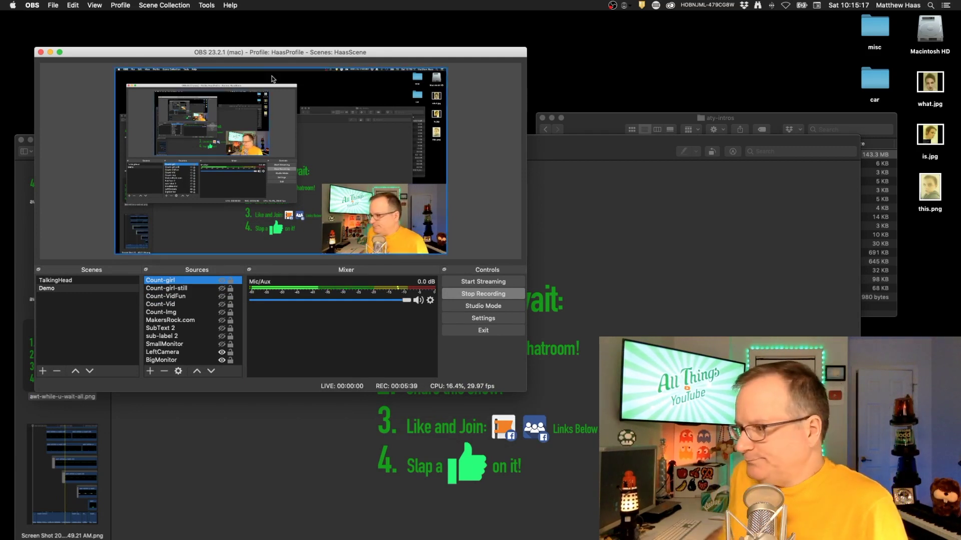
{"action": "left_click_drag", "start_coordinate": [225, 52], "coordinate": [223, 29]}
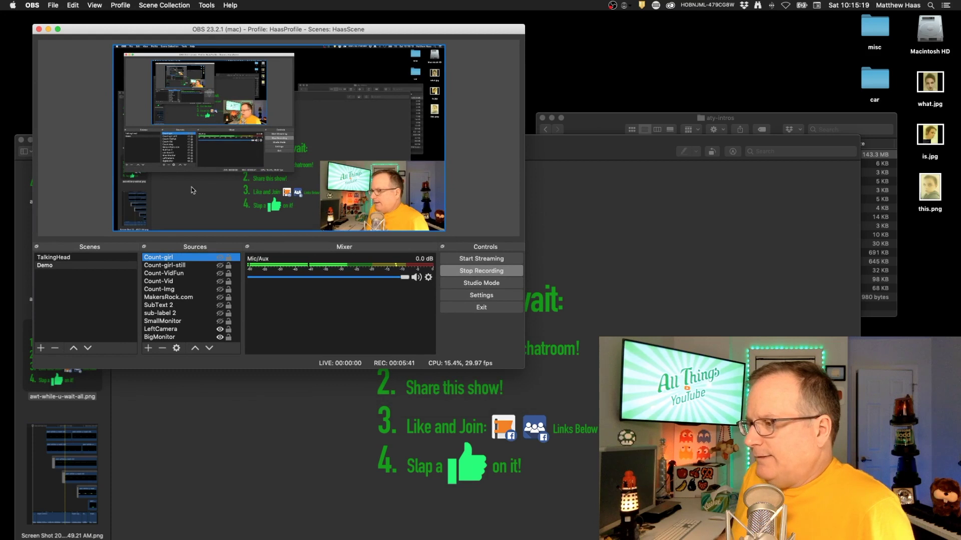
- Show the Count-girl source in the Demo scene and lower its mixer volume to -22.7 dB
{"action": "left_click", "coordinate": [220, 266]}
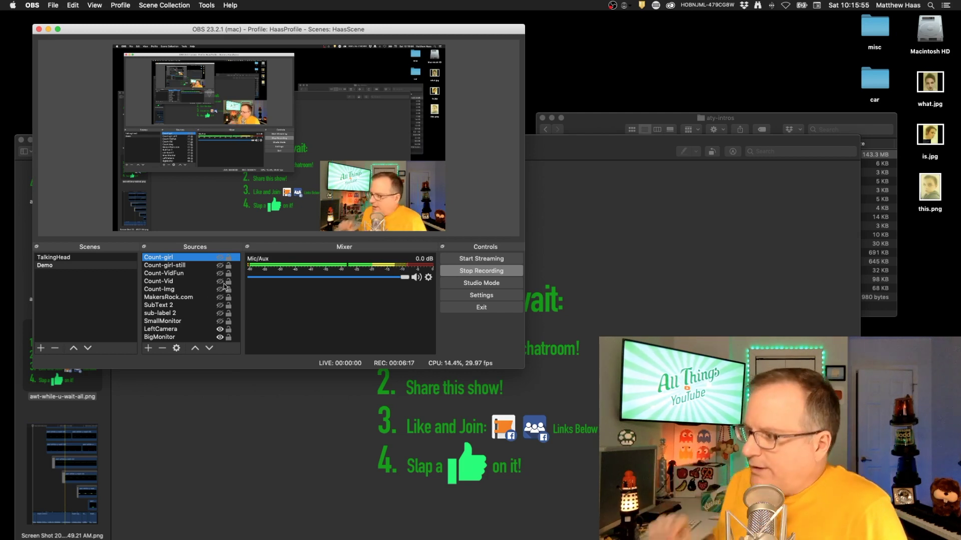
{"action": "left_click", "coordinate": [220, 258]}
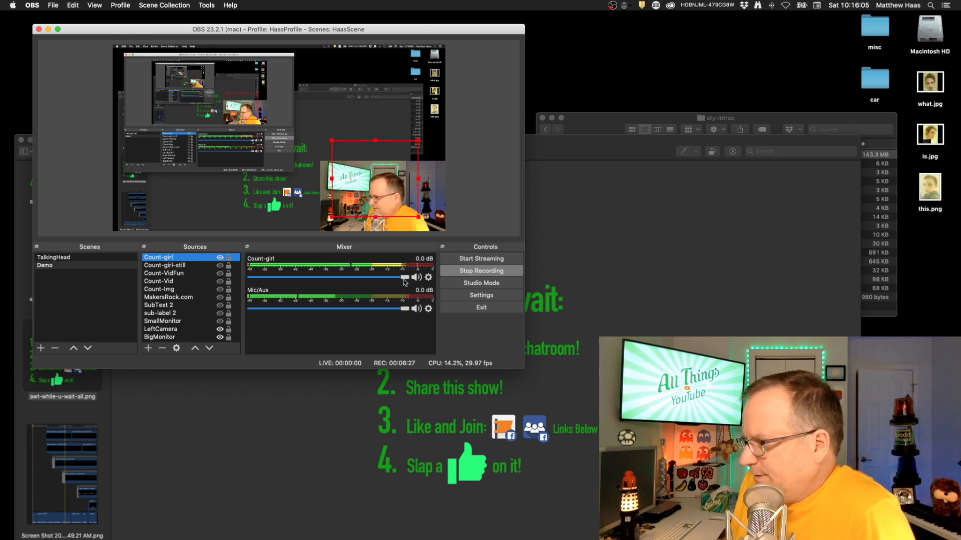
{"action": "left_click_drag", "start_coordinate": [404, 280], "coordinate": [332, 283]}
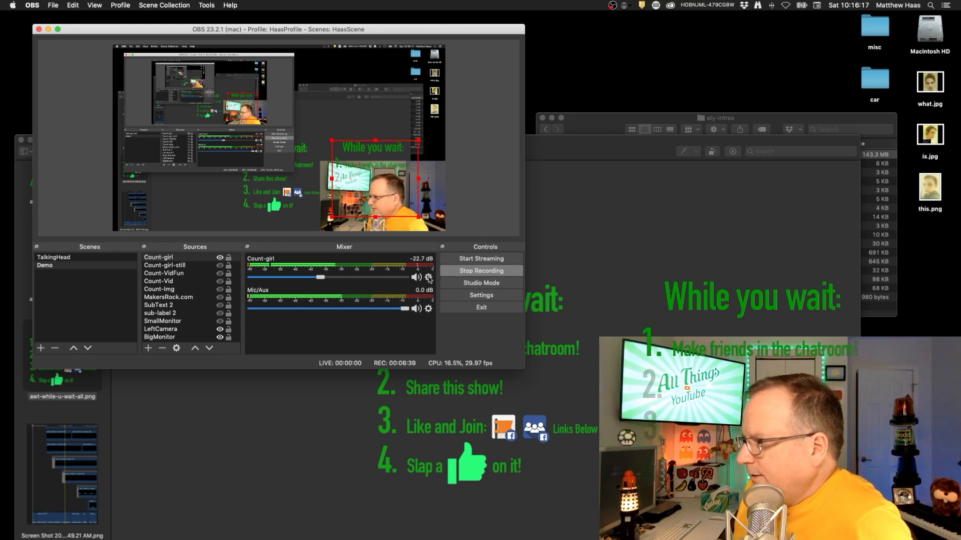
- Examine the Audio Monitoring options for Count-girl in Advanced Audio Properties, keep Monitor and Output, and close the dialog
{"action": "left_click", "coordinate": [429, 277]}
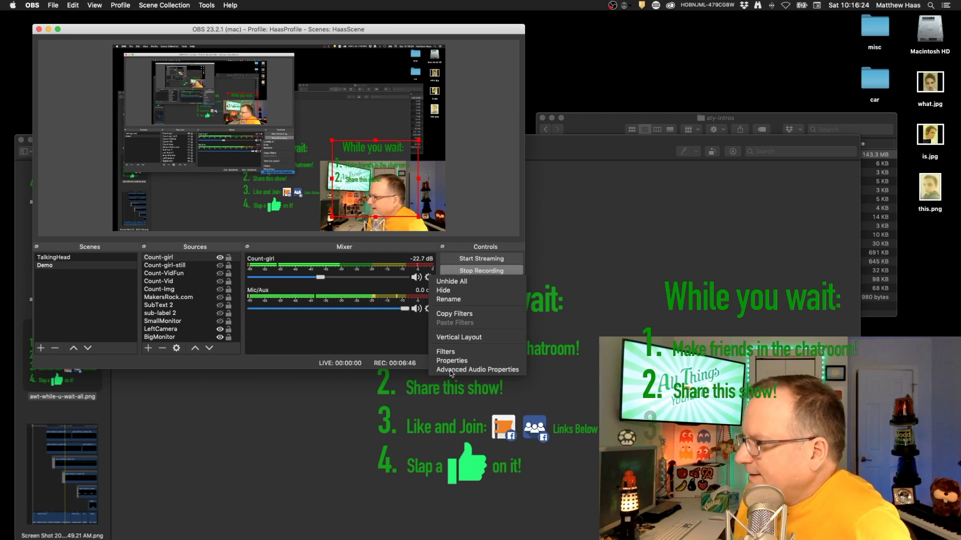
{"action": "left_click", "coordinate": [450, 370]}
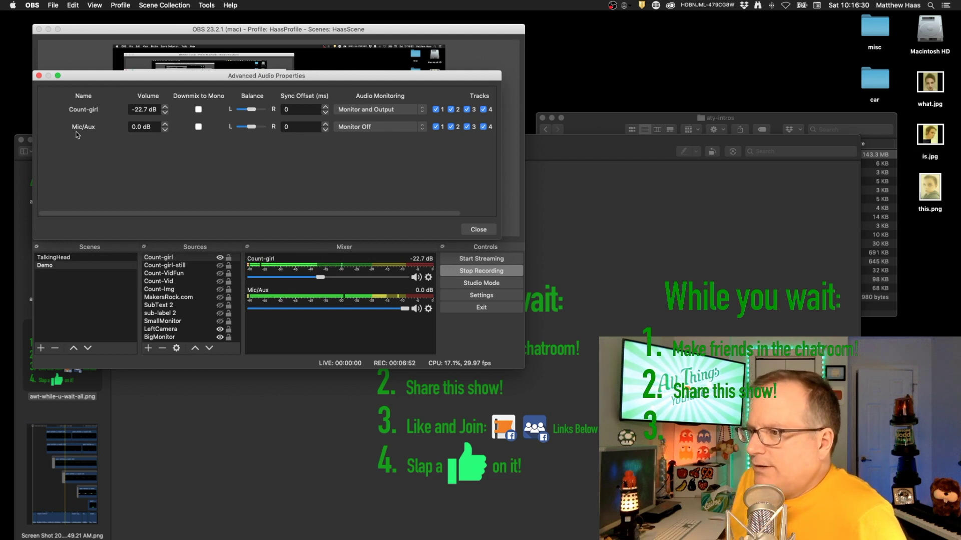
{"action": "left_click_drag", "start_coordinate": [336, 78], "coordinate": [328, 68]}
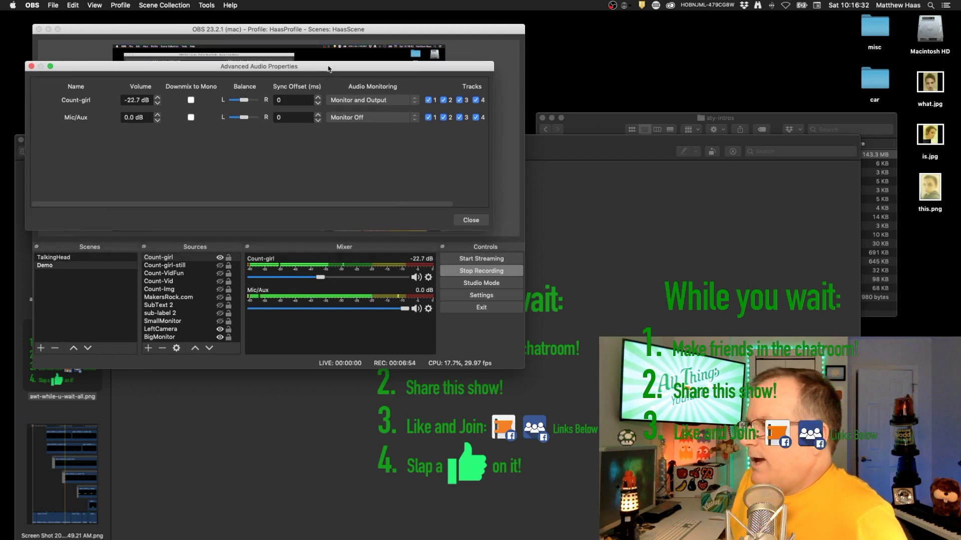
{"action": "left_click", "coordinate": [347, 102]}
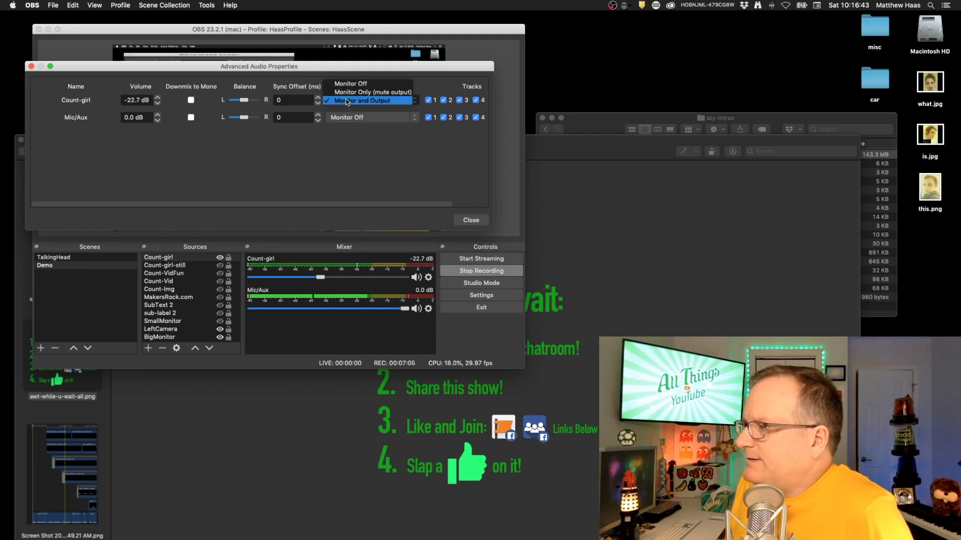
{"action": "left_click", "coordinate": [379, 101]}
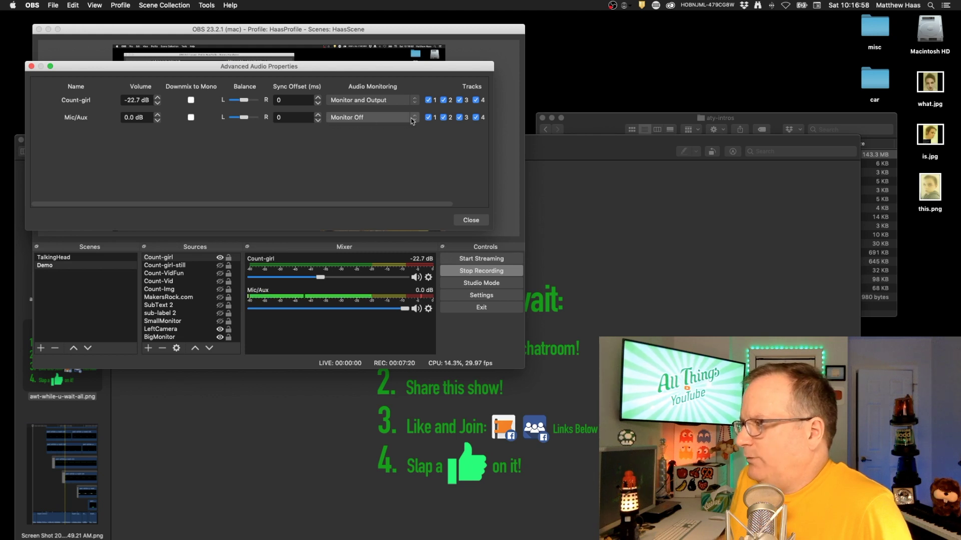
{"action": "left_click", "coordinate": [360, 100]}
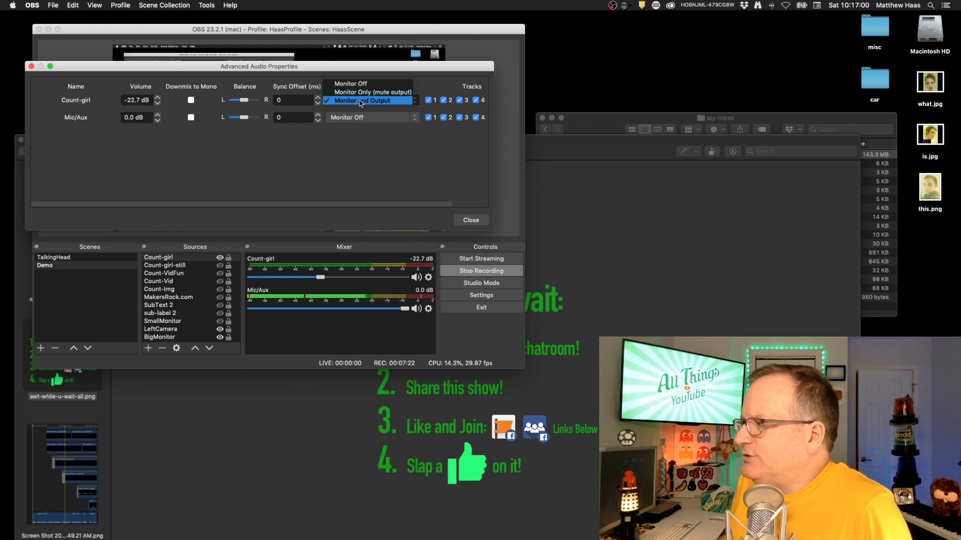
{"action": "left_click", "coordinate": [392, 111]}
{"action": "left_click", "coordinate": [470, 220]}
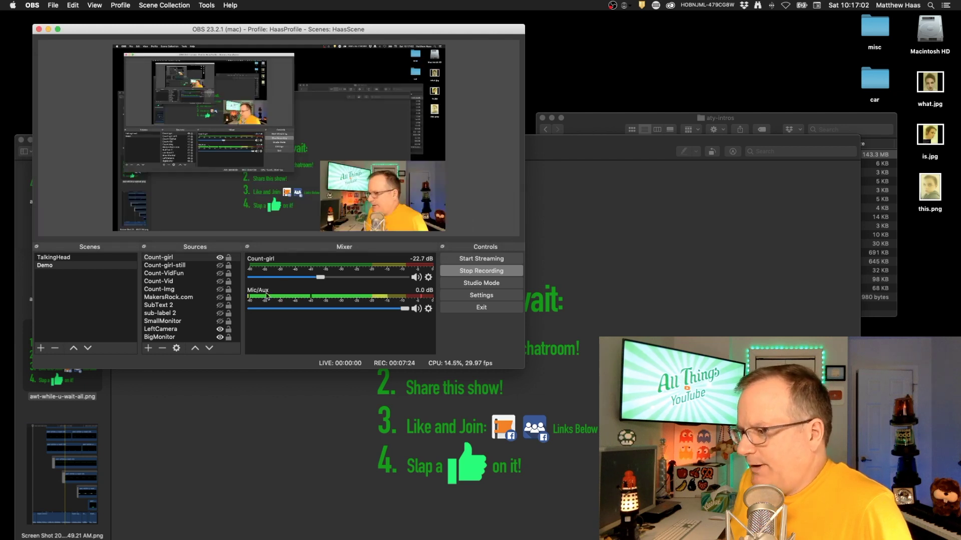
- Hide the Count-girl source, and briefly show the Count-Vid countdown before hiding it again
{"action": "left_click", "coordinate": [219, 258]}
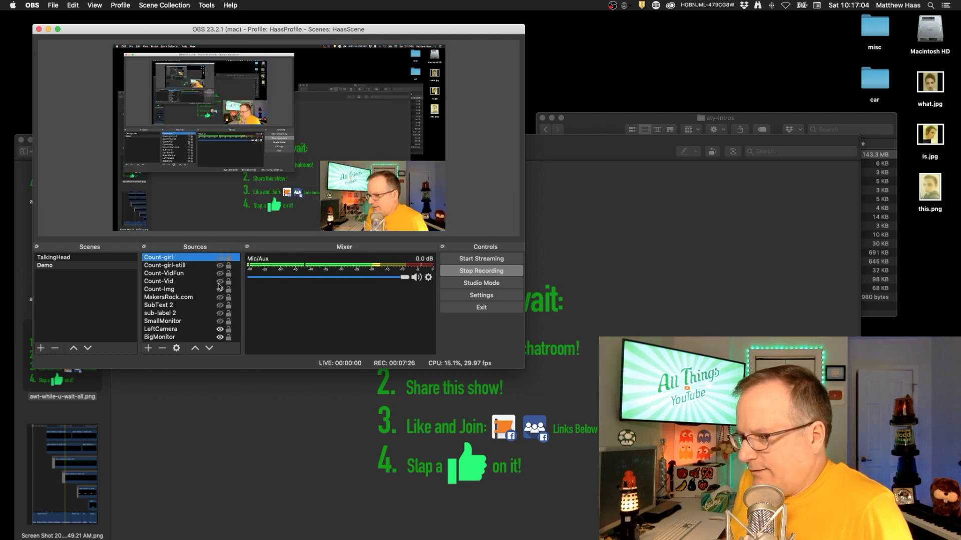
{"action": "left_click", "coordinate": [220, 283]}
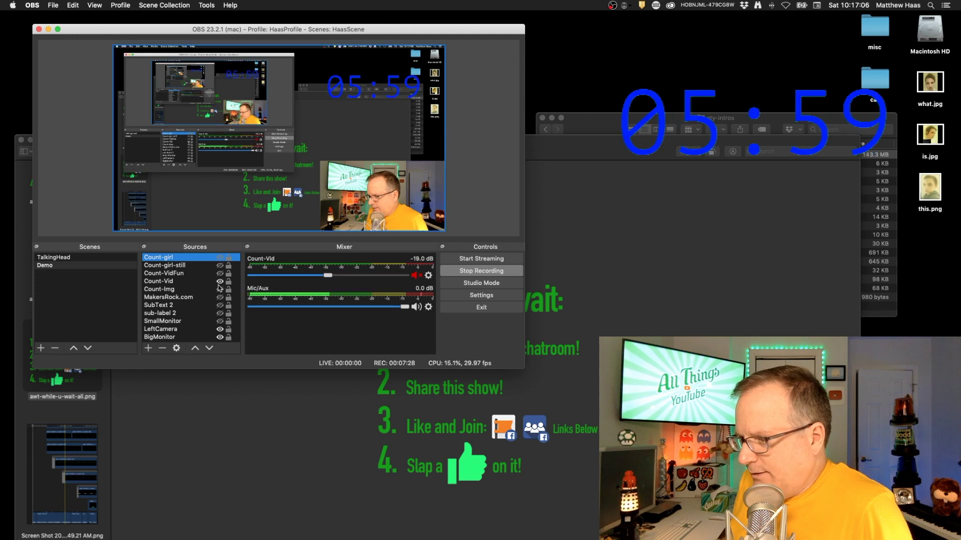
{"action": "left_click", "coordinate": [220, 283]}
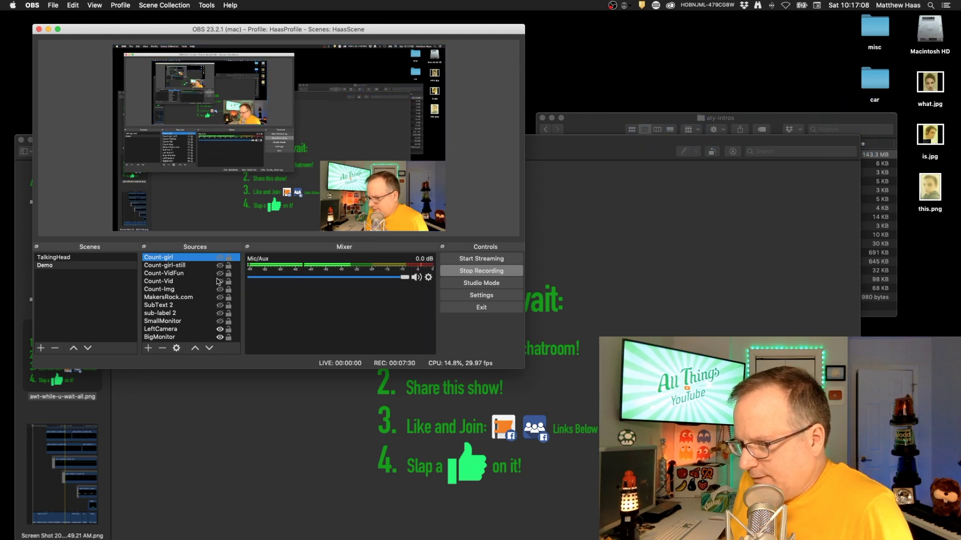
- Show Count-girl again to review its Audio Monitoring setting in Advanced Audio Properties, and hide the source
{"action": "left_click", "coordinate": [220, 257]}
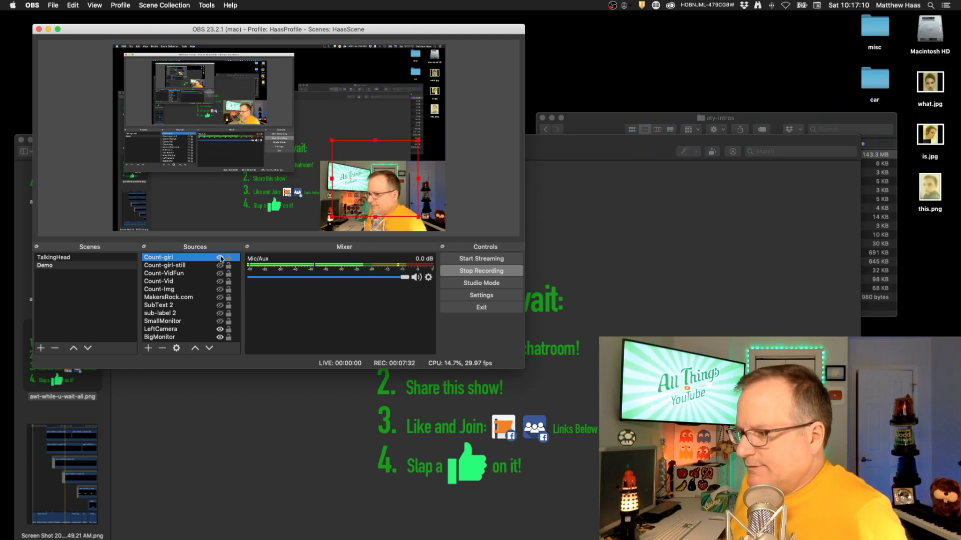
{"action": "left_click", "coordinate": [428, 277]}
{"action": "left_click", "coordinate": [422, 279]}
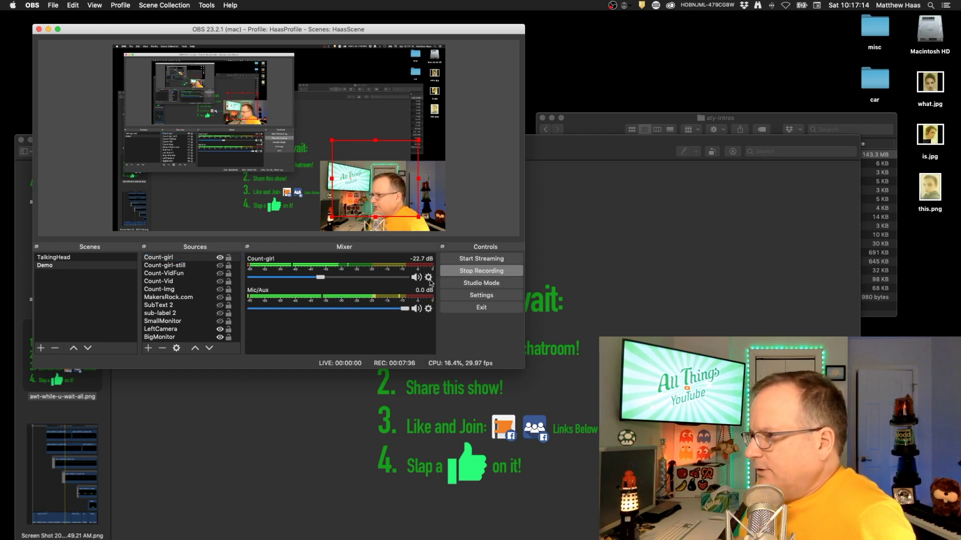
{"action": "left_click", "coordinate": [428, 278]}
{"action": "left_click", "coordinate": [439, 371]}
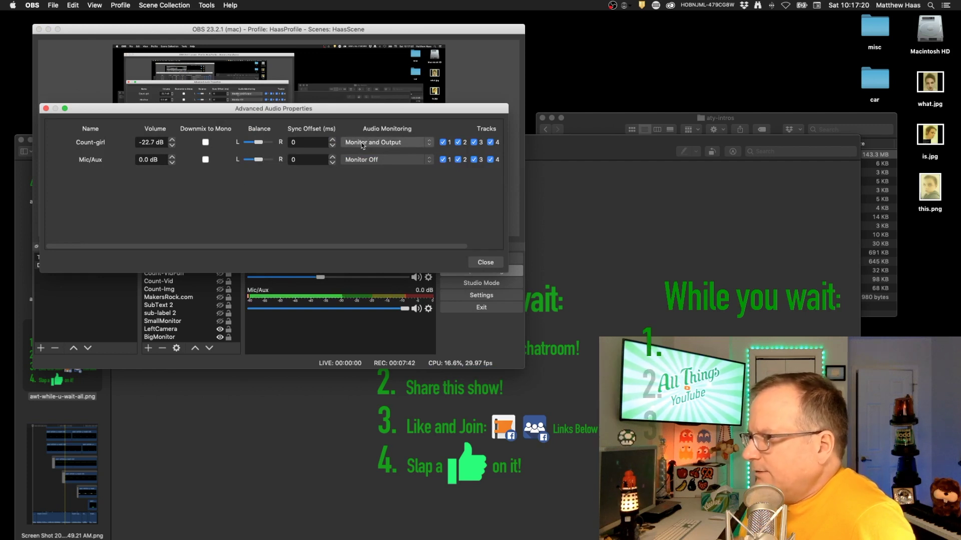
{"action": "left_click_drag", "start_coordinate": [357, 113], "coordinate": [365, 64]}
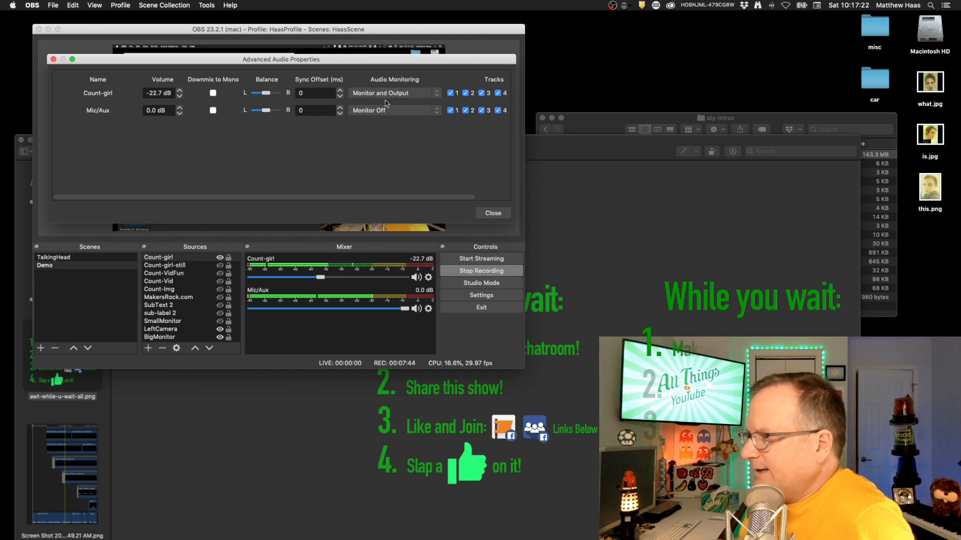
{"action": "left_click", "coordinate": [493, 213]}
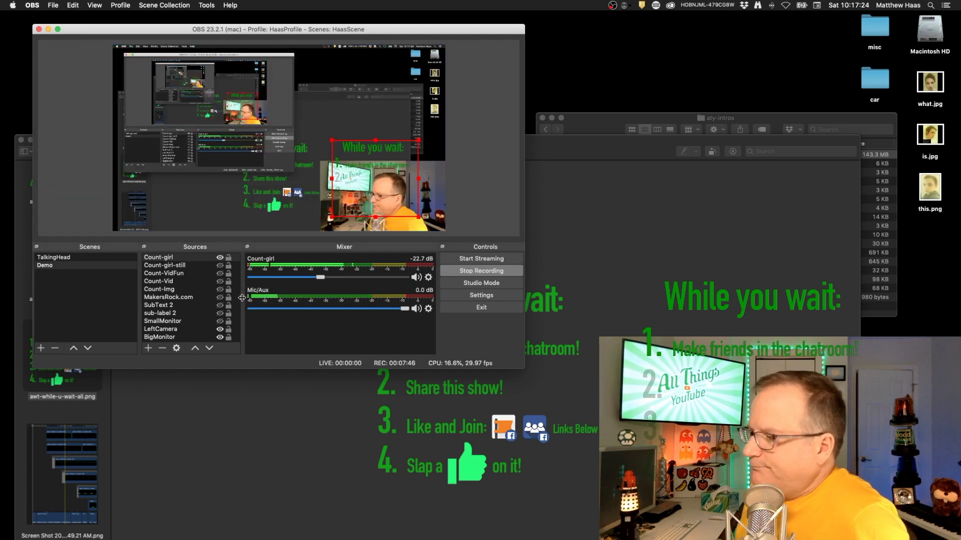
{"action": "left_click", "coordinate": [219, 257]}
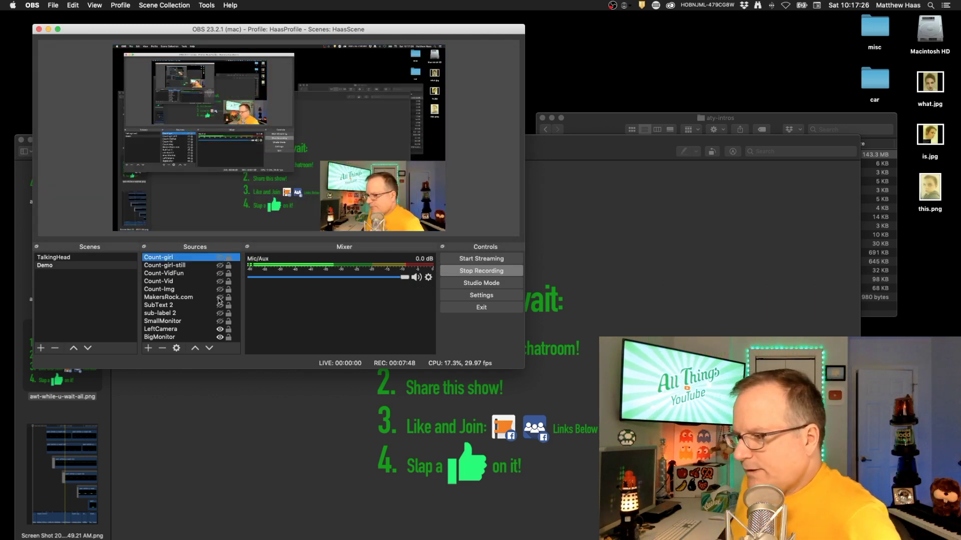